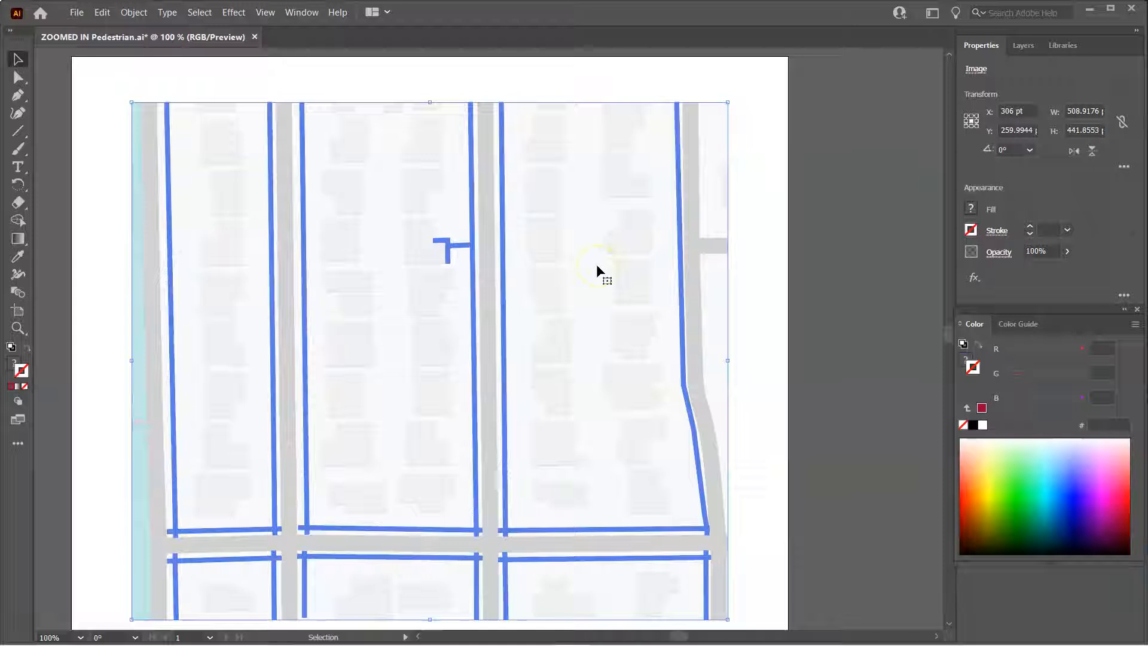
{"action": "key", "text": "Delete"}
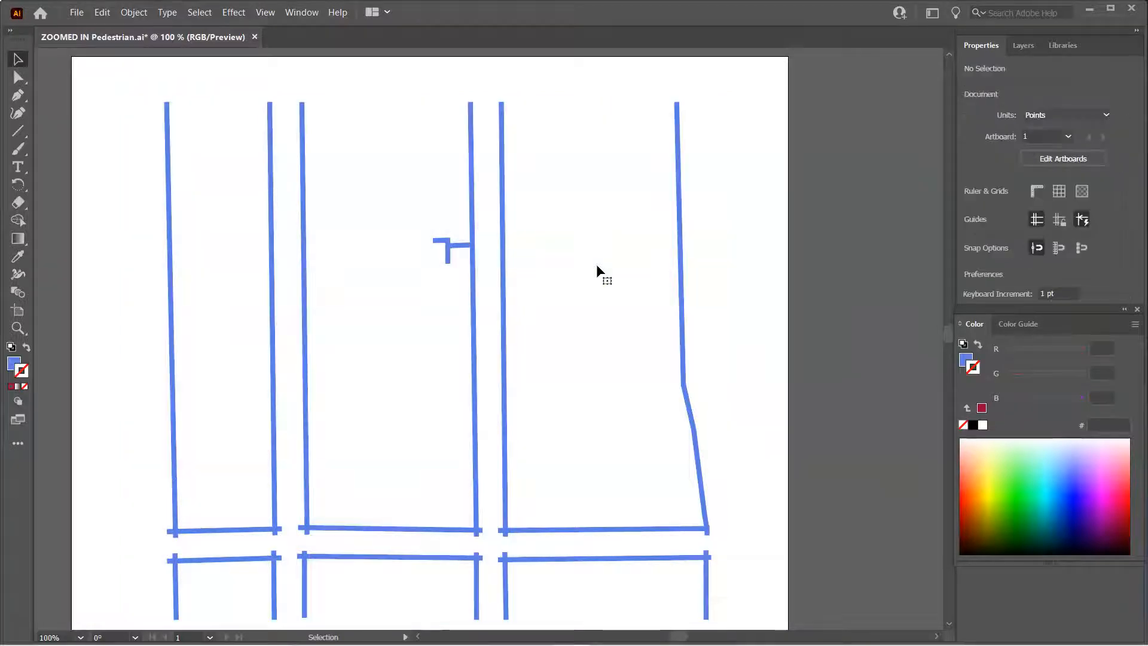
{"action": "key", "text": "ctrl+z"}
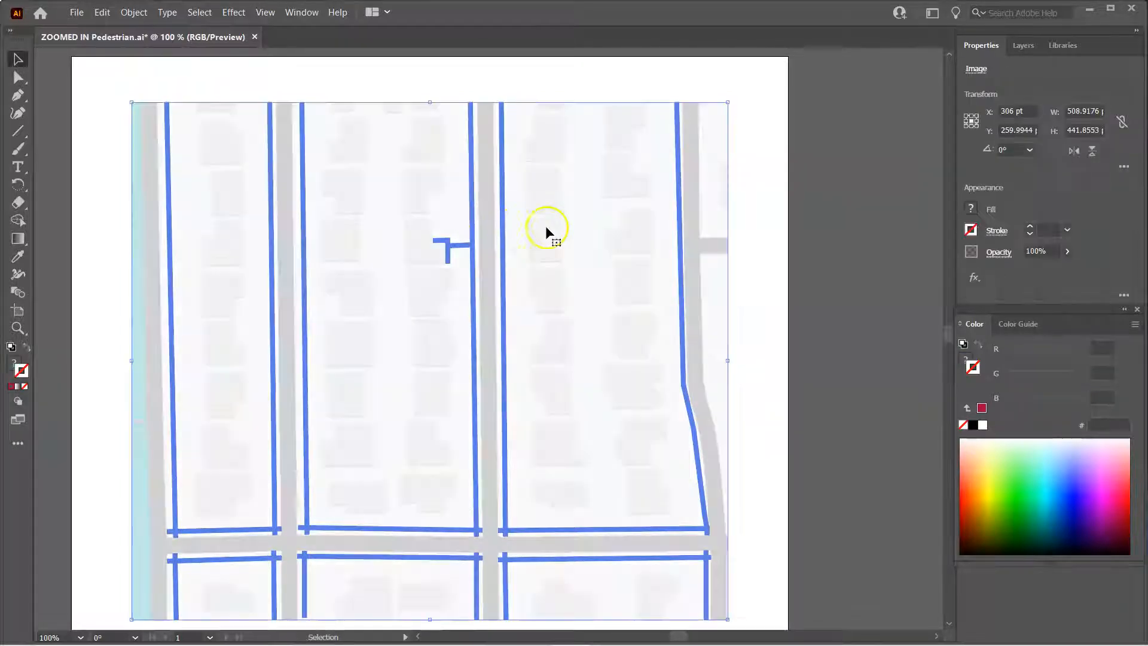
{"action": "left_click", "coordinate": [751, 147]}
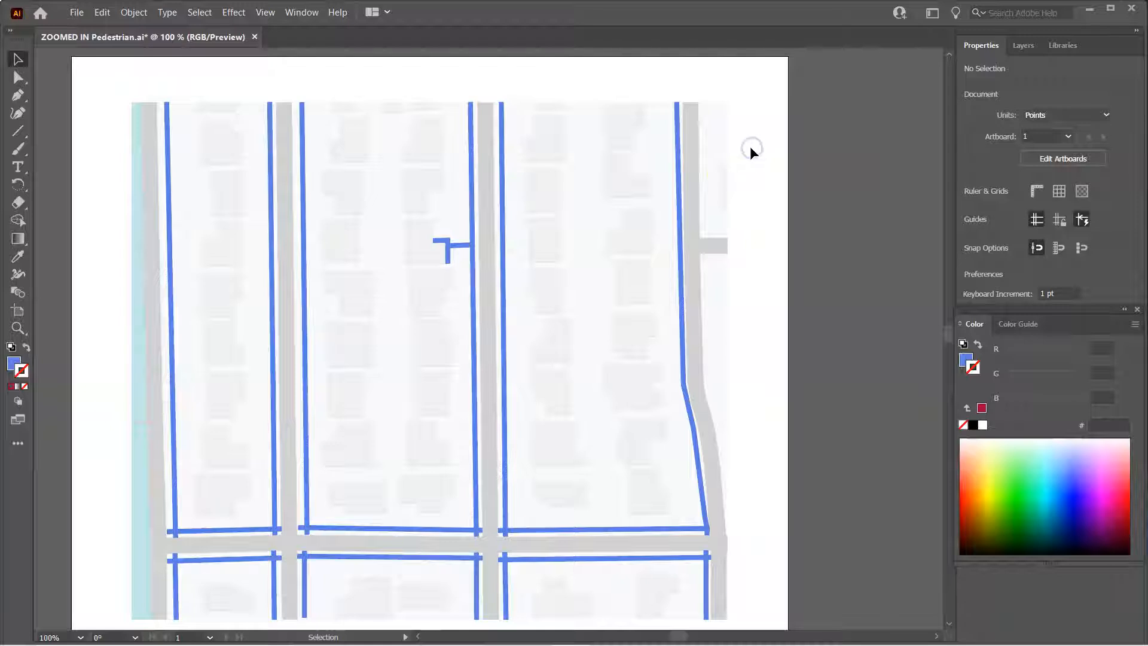
Nudge the upper right vertical pedestrian line slightly into position
{"action": "left_click", "coordinate": [679, 237]}
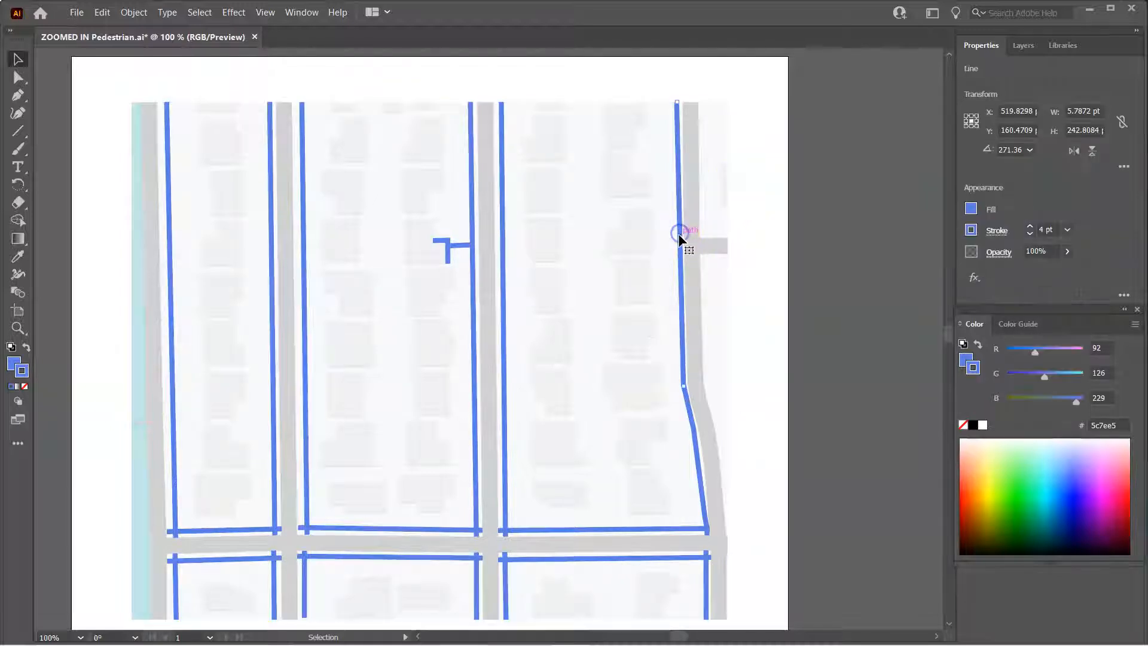
{"action": "mouse_move", "coordinate": [680, 236]}
{"action": "left_mouse_down"}
{"action": "mouse_move", "coordinate": [579, 238]}
{"action": "mouse_move", "coordinate": [677, 234]}
{"action": "left_mouse_up"}
{"action": "left_click", "coordinate": [770, 151]}
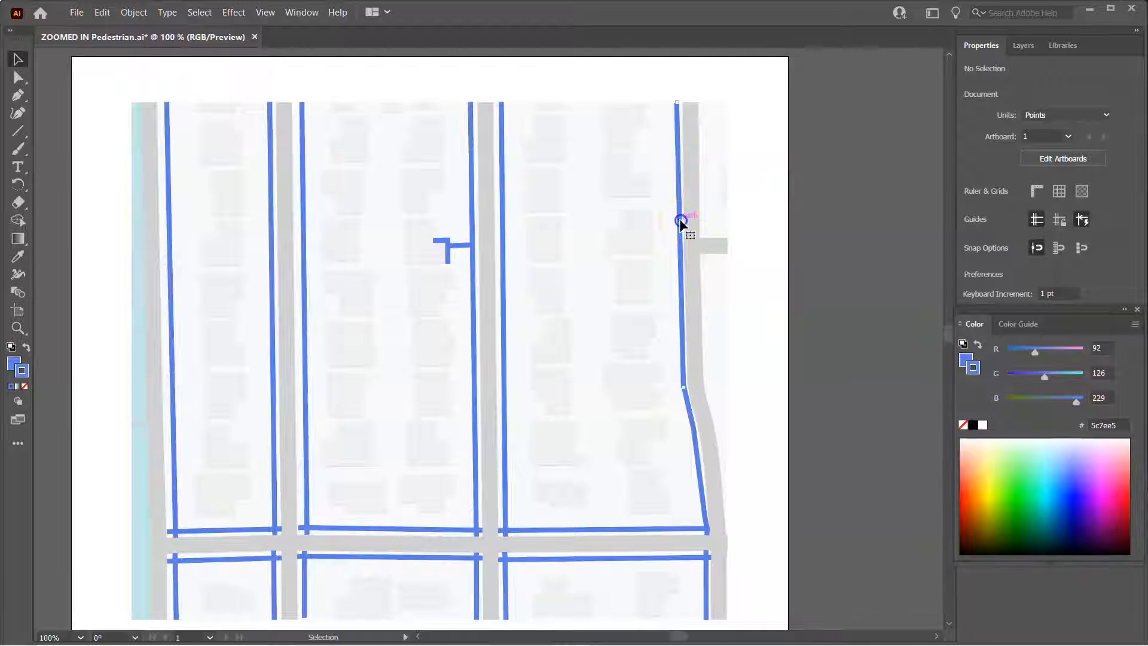
{"action": "left_click", "coordinate": [681, 222]}
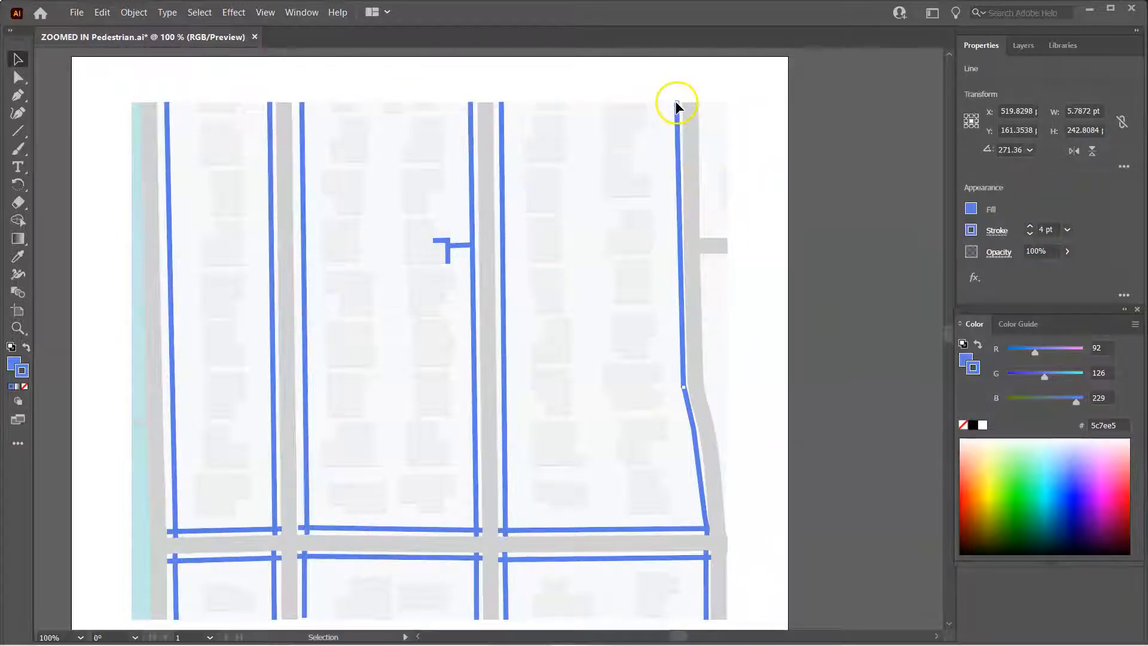
{"action": "mouse_move", "coordinate": [677, 104]}
{"action": "left_mouse_down"}
{"action": "mouse_move", "coordinate": [613, 200]}
{"action": "mouse_move", "coordinate": [687, 141]}
{"action": "mouse_move", "coordinate": [730, 311]}
{"action": "mouse_move", "coordinate": [679, 377]}
{"action": "mouse_move", "coordinate": [687, 403]}
{"action": "mouse_move", "coordinate": [702, 169]}
{"action": "mouse_move", "coordinate": [677, 106]}
{"action": "left_mouse_up"}
{"action": "left_click", "coordinate": [749, 120]}
Recolor the upper right vertical pedestrian line's stroke to red by picking from the color spectrum
{"action": "scroll", "coordinate": [687, 403], "scroll_direction": "up", "scroll_amount": 2}
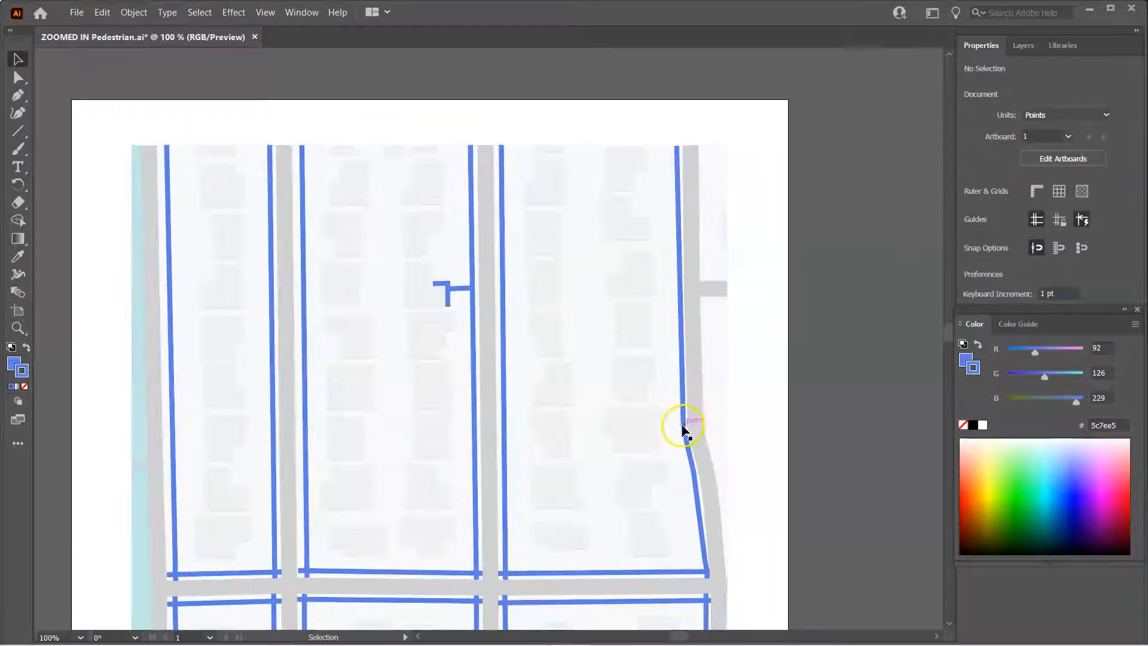
{"action": "scroll", "coordinate": [695, 412], "scroll_direction": "down", "scroll_amount": 3}
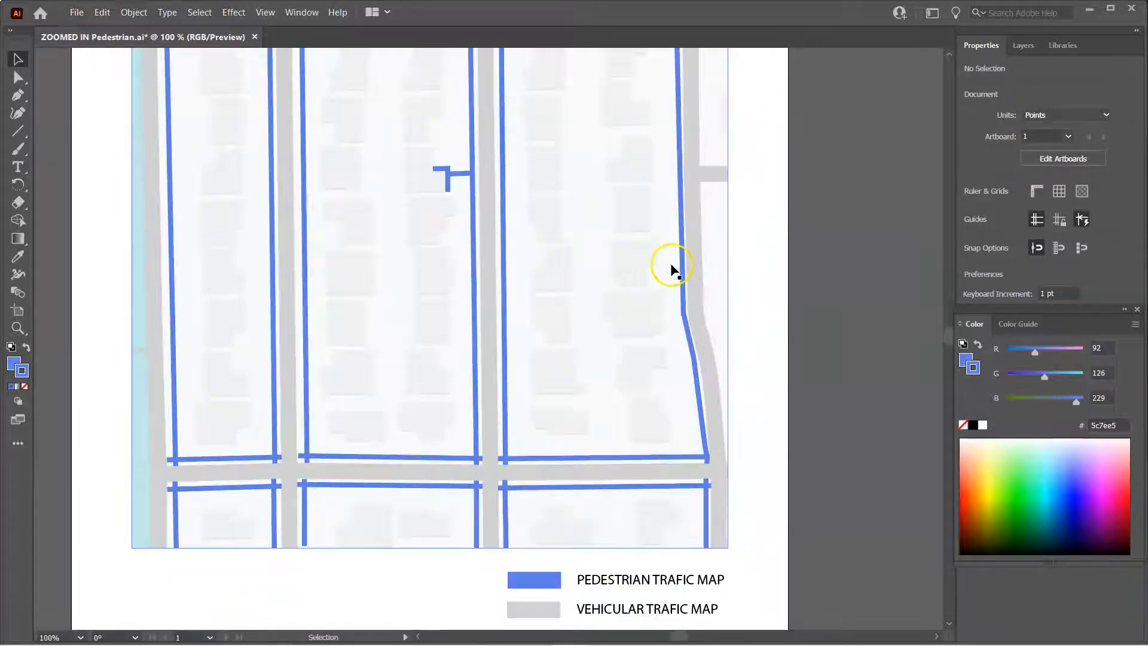
{"action": "scroll", "coordinate": [676, 285], "scroll_direction": "down", "scroll_amount": 2}
{"action": "left_click", "coordinate": [685, 241]}
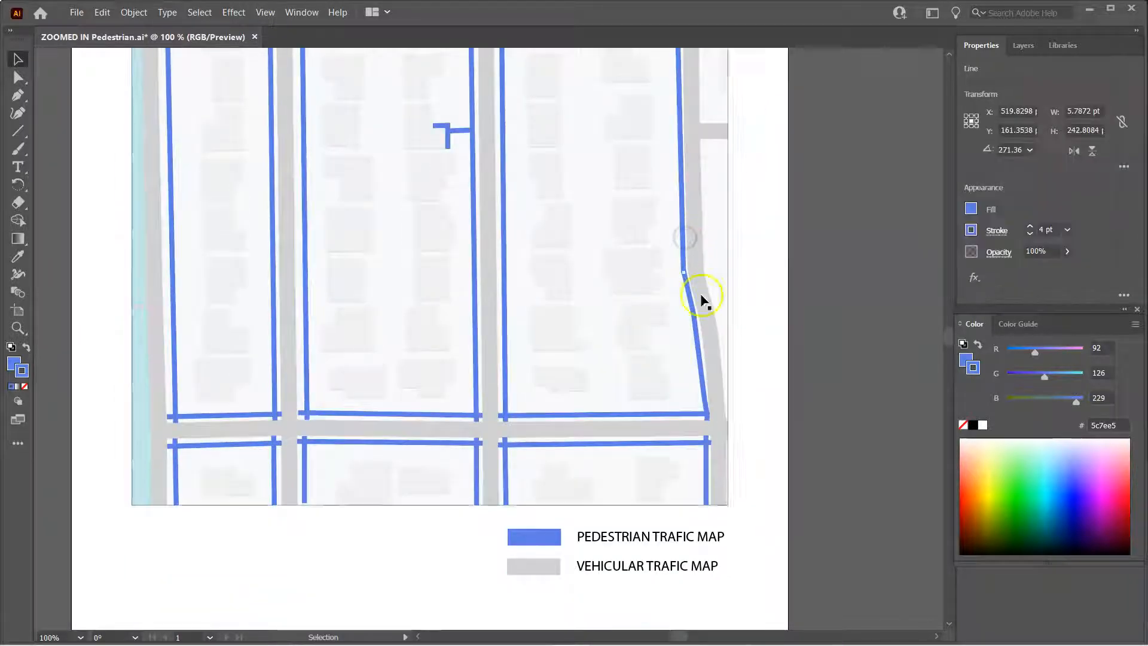
{"action": "left_click", "coordinate": [962, 502]}
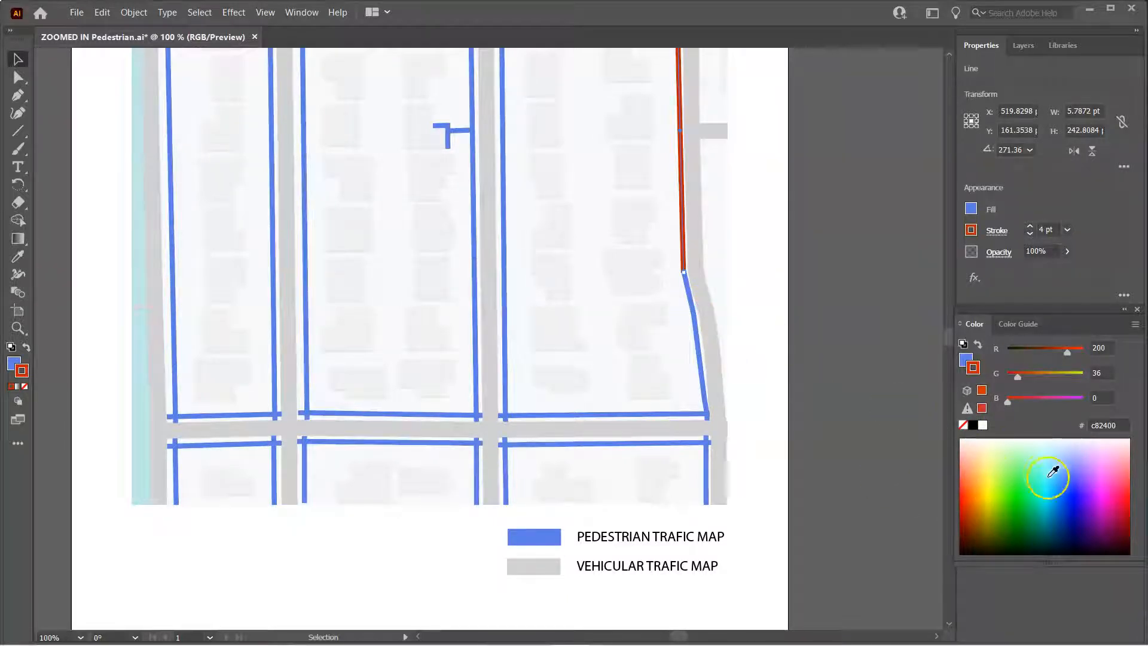
Copy the stroke hex value c82400 and paste it after PEDESTRIAN TRAFIC COLOR: in the Word map info template
{"action": "left_click", "coordinate": [1085, 425]}
{"action": "key", "text": "ctrl+c"}
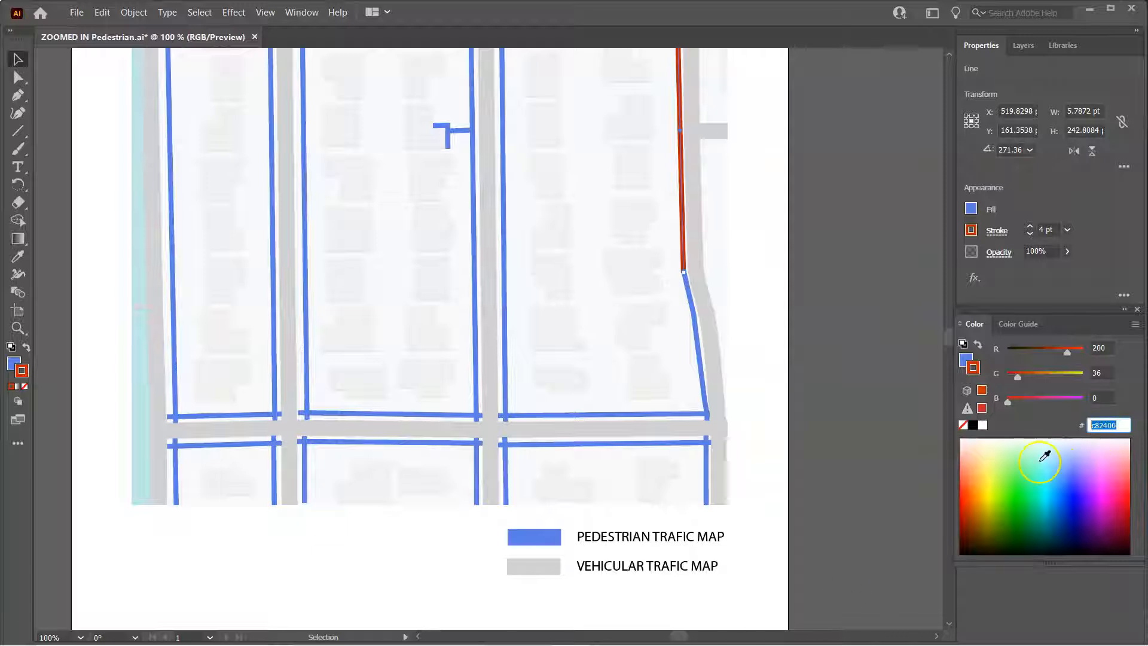
{"action": "left_click", "coordinate": [682, 632]}
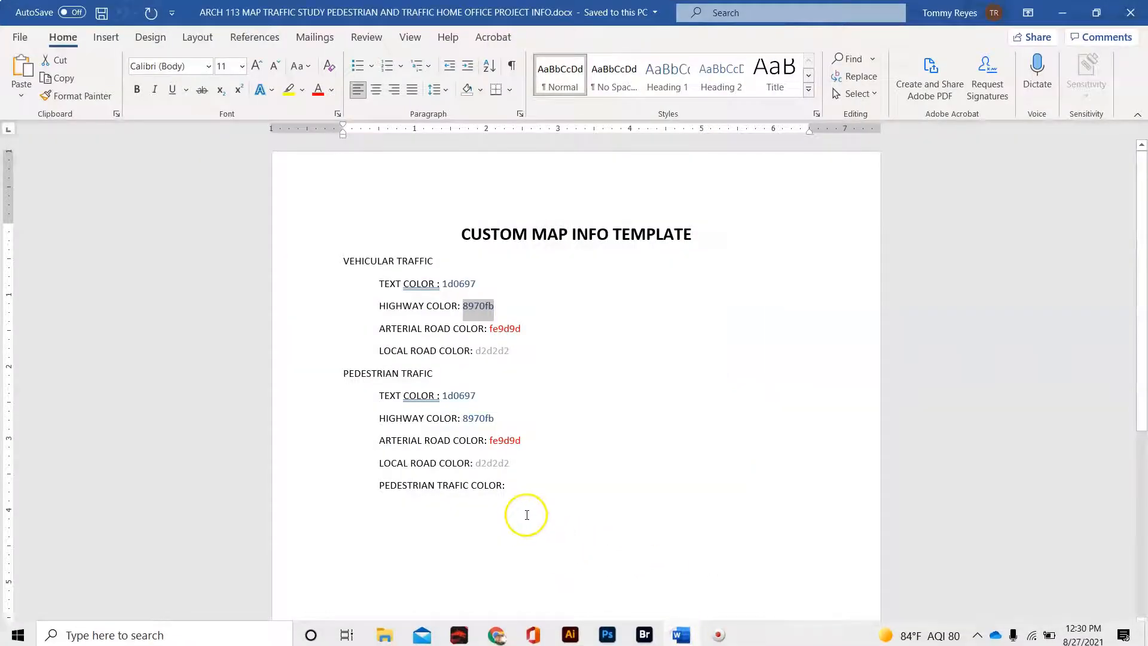
{"action": "left_click", "coordinate": [520, 485]}
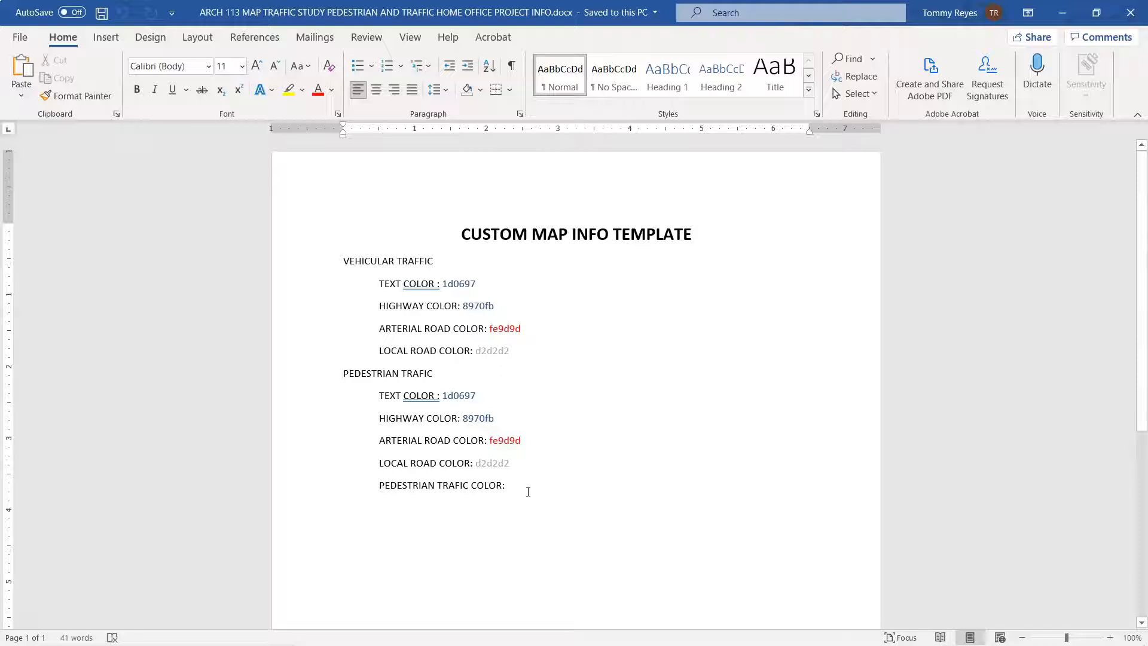
{"action": "key", "text": "ctrl+v"}
Set the pasted c82400 text's font color to red
{"action": "left_click_drag", "start_coordinate": [535, 485], "coordinate": [507, 488]}
{"action": "left_click", "coordinate": [332, 90]}
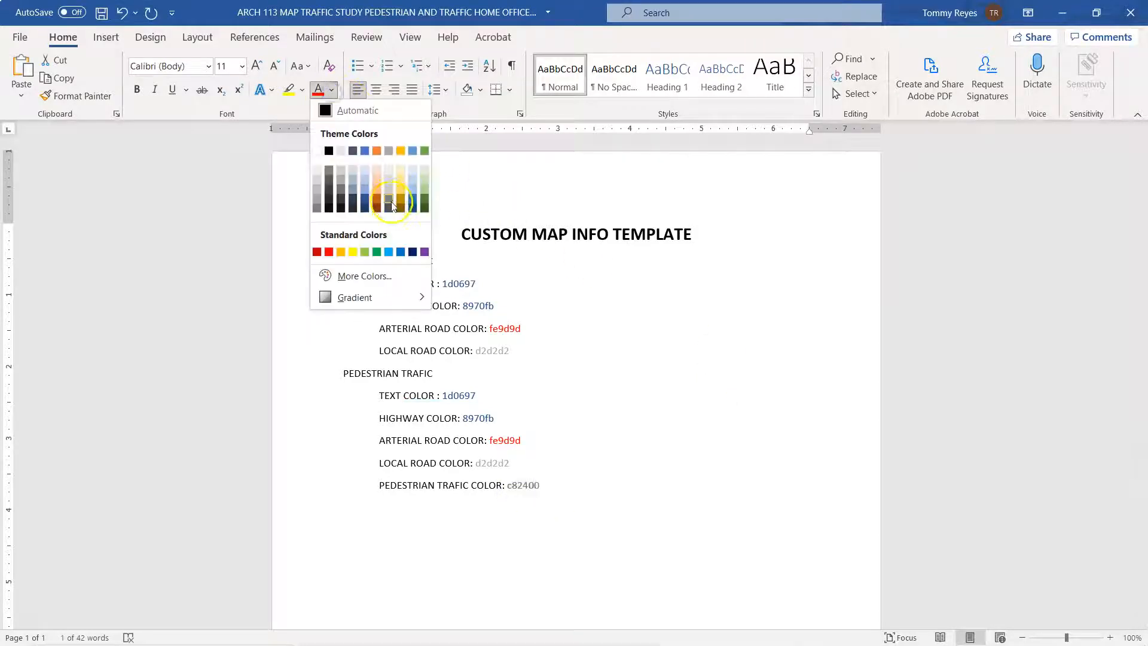
{"action": "left_click", "coordinate": [317, 251]}
{"action": "left_click", "coordinate": [660, 465]}
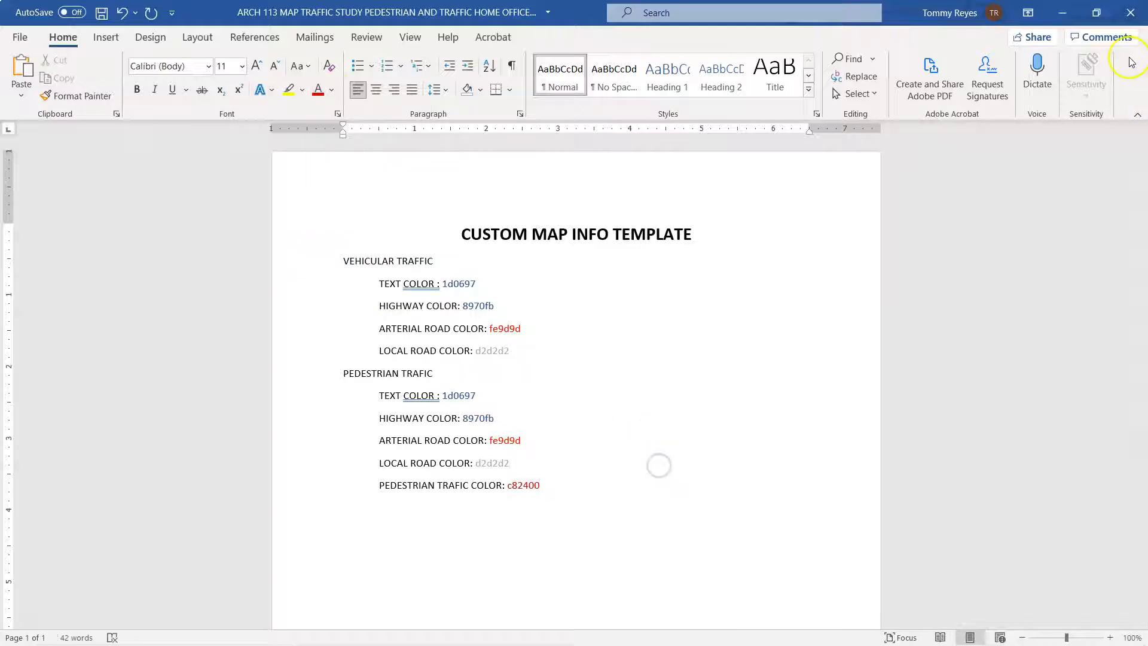
Switch back to Illustrator, select the upper block's remaining blue pedestrian lines, and set their stroke color to c82400
{"action": "left_click", "coordinate": [1062, 13]}
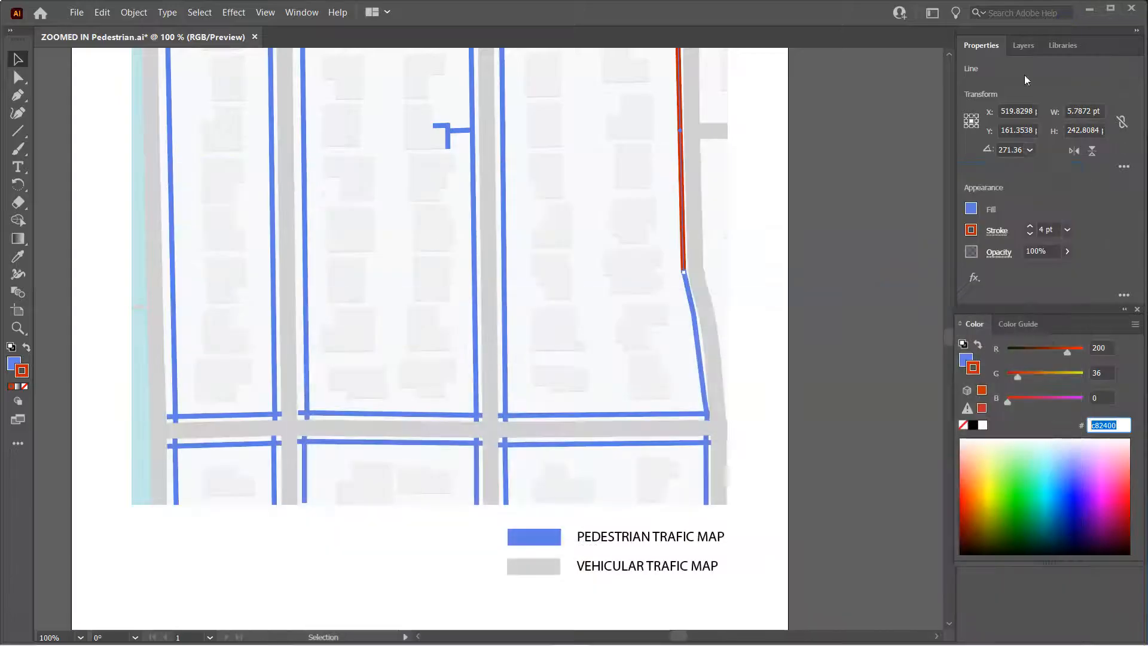
{"action": "left_click", "coordinate": [700, 358]}
{"action": "left_click", "coordinate": [692, 415]}
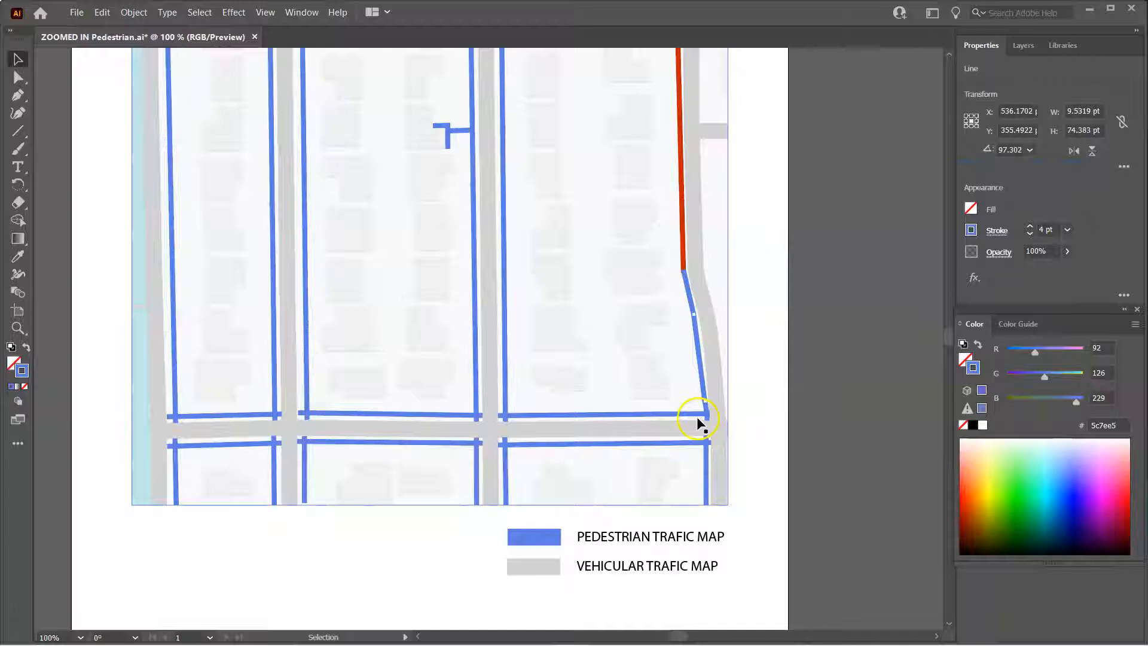
{"action": "left_click", "coordinate": [667, 417], "text": "shift"}
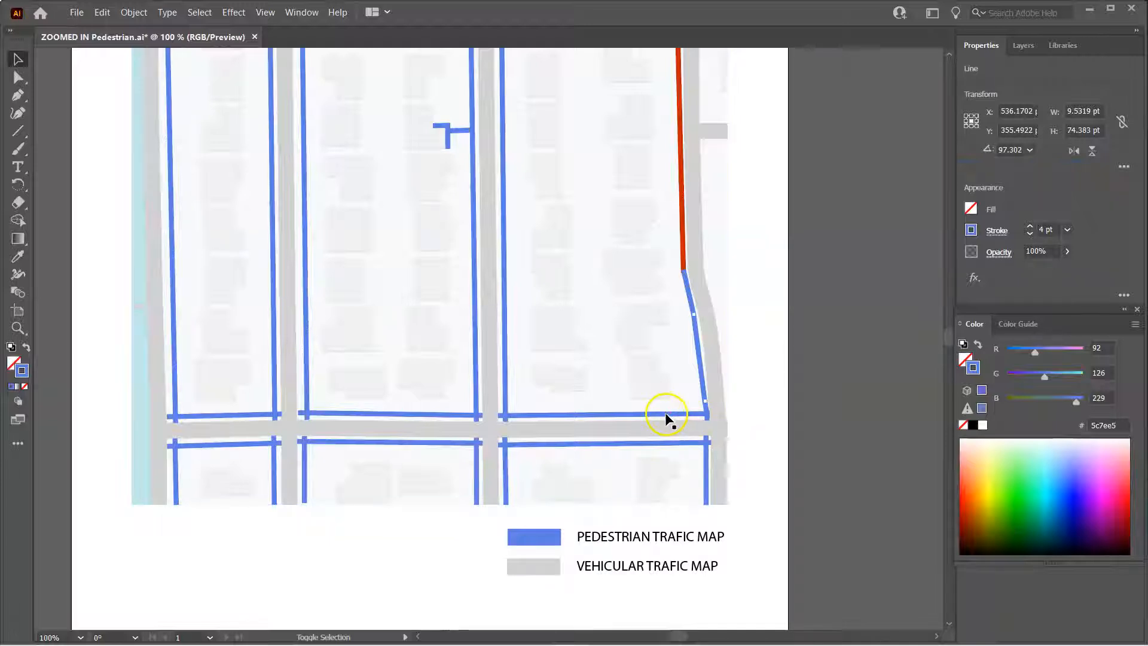
{"action": "left_click", "coordinate": [506, 281], "text": "shift"}
{"action": "left_click", "coordinate": [472, 306], "text": "shift"}
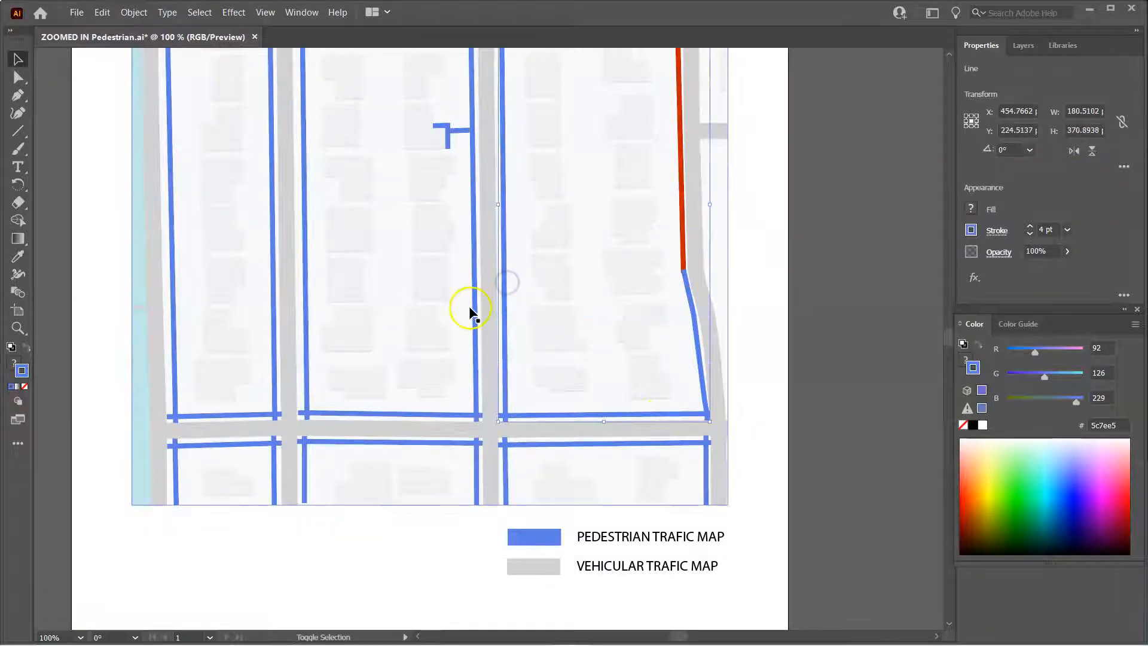
{"action": "left_click", "coordinate": [432, 413], "text": "shift"}
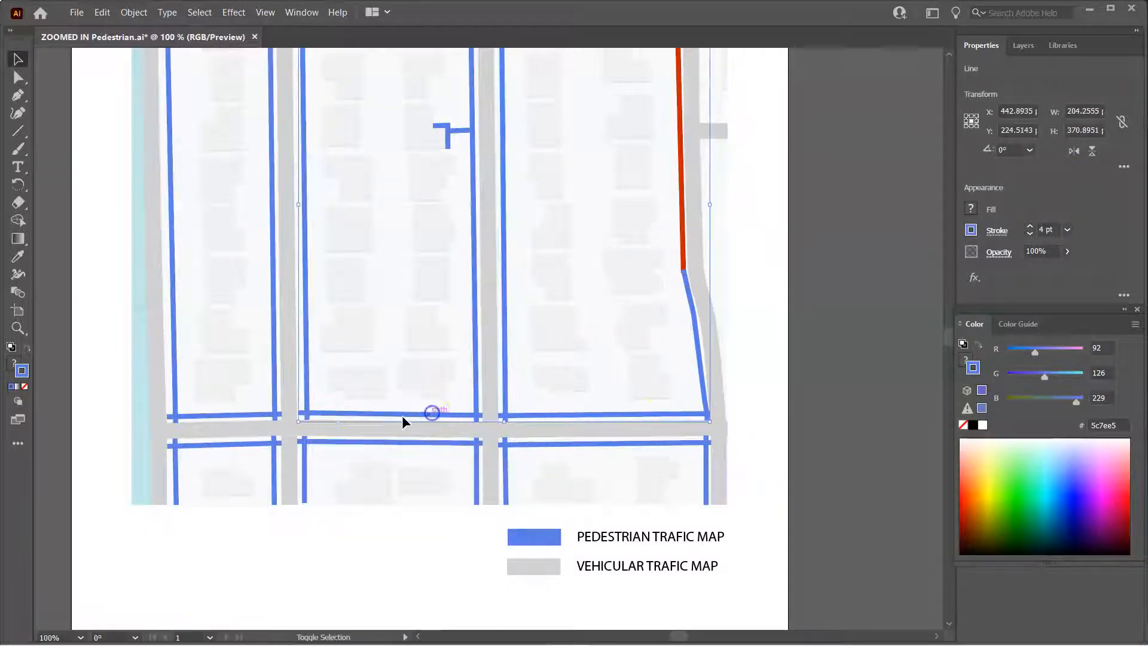
{"action": "left_click", "coordinate": [307, 344], "text": "shift"}
{"action": "left_click", "coordinate": [273, 374], "text": "shift"}
{"action": "left_click", "coordinate": [249, 414], "text": "shift"}
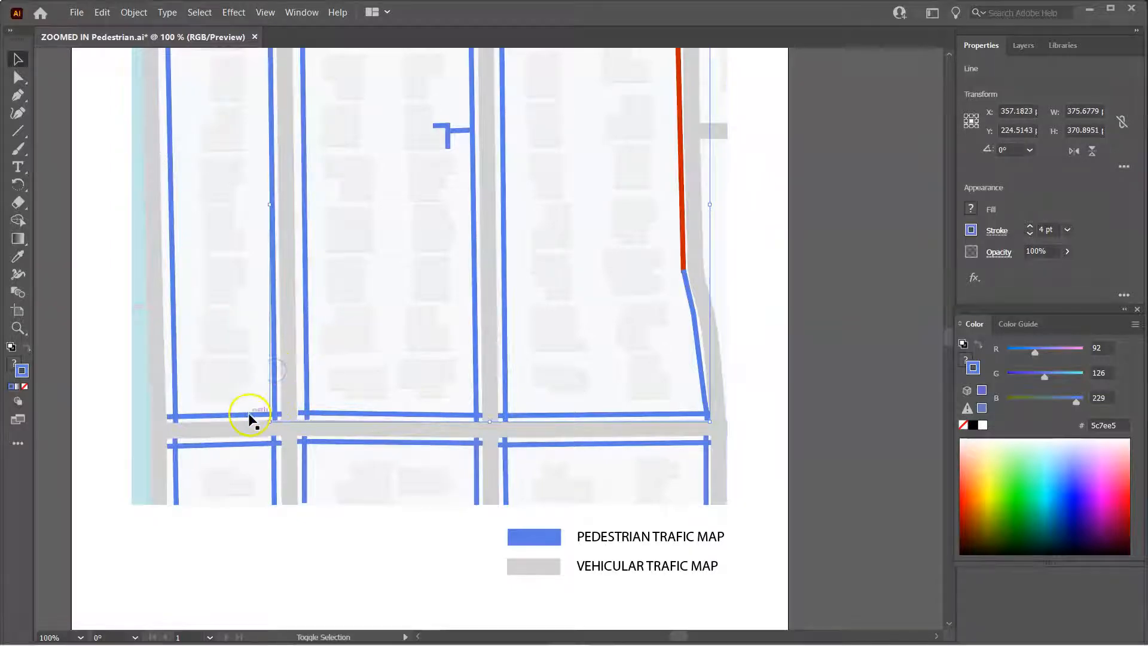
{"action": "left_click", "coordinate": [175, 349], "text": "shift"}
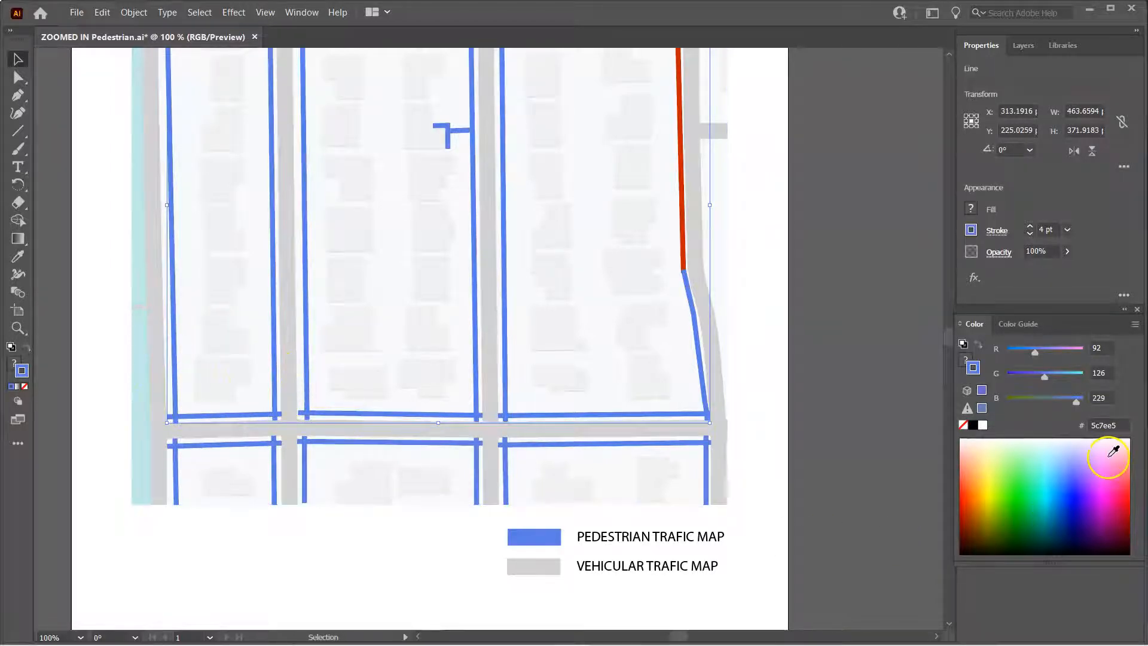
{"action": "left_click", "coordinate": [1121, 425]}
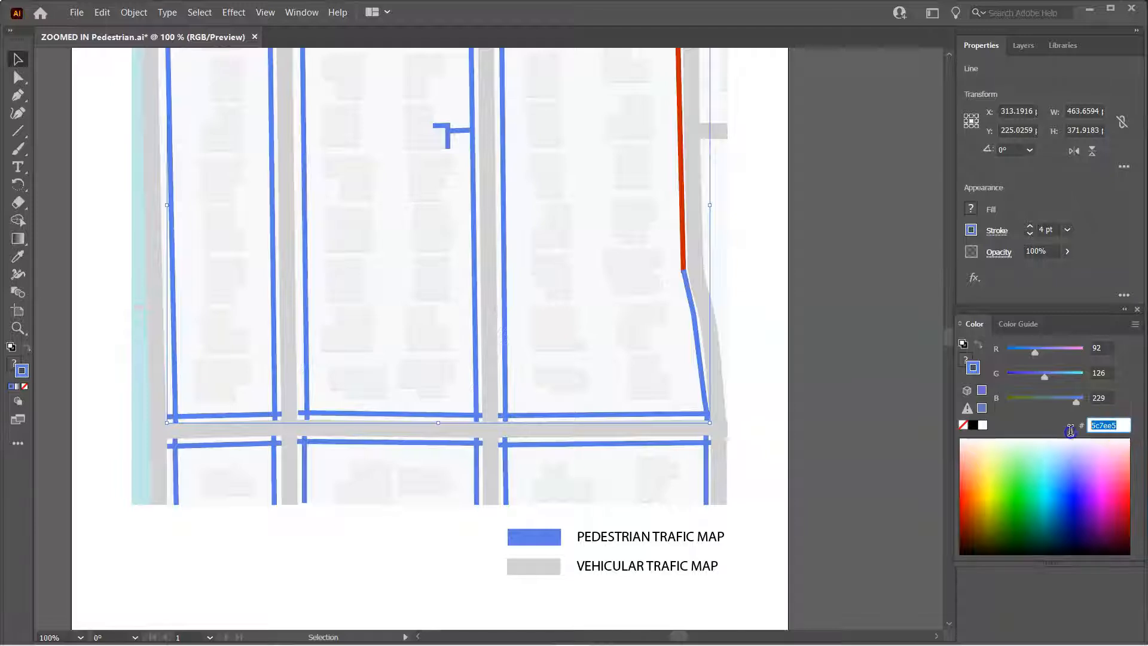
{"action": "type", "text": "c82400"}
{"action": "key", "text": "Return"}
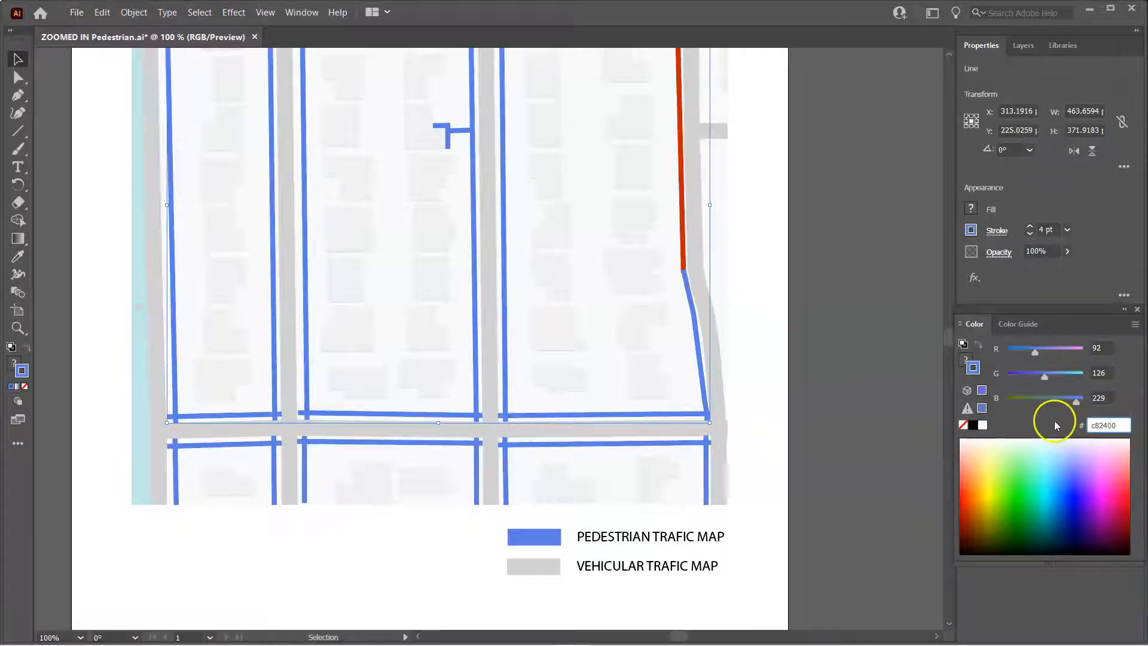
Select the small T-shaped line and the remaining blue segments along the right edge, and set their stroke to c82400
{"action": "scroll", "coordinate": [761, 421], "scroll_direction": "up", "scroll_amount": 5}
{"action": "scroll", "coordinate": [762, 421], "scroll_direction": "down", "scroll_amount": 4}
{"action": "scroll", "coordinate": [492, 197], "scroll_direction": "up", "scroll_amount": 4}
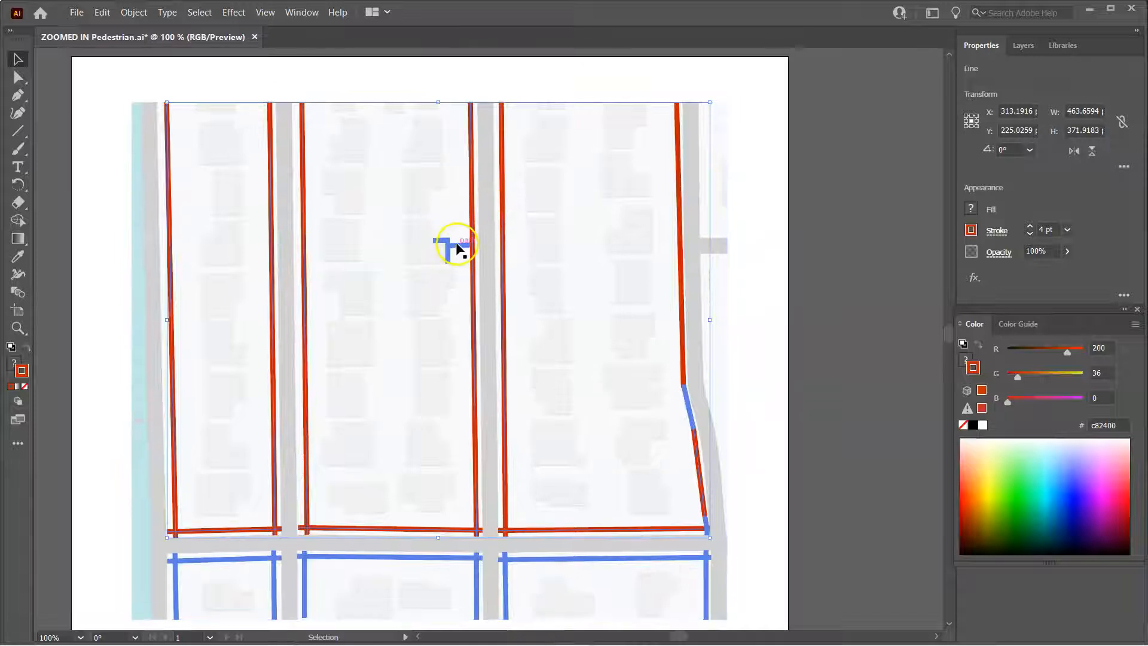
{"action": "left_click", "coordinate": [456, 246]}
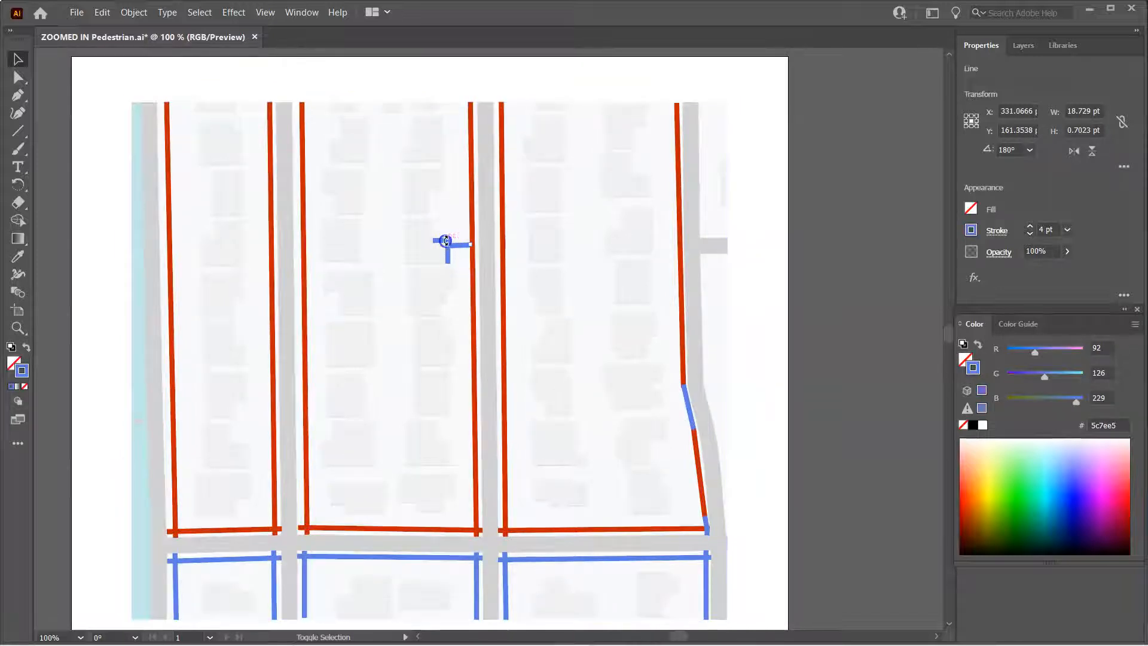
{"action": "left_click", "coordinate": [441, 242]}
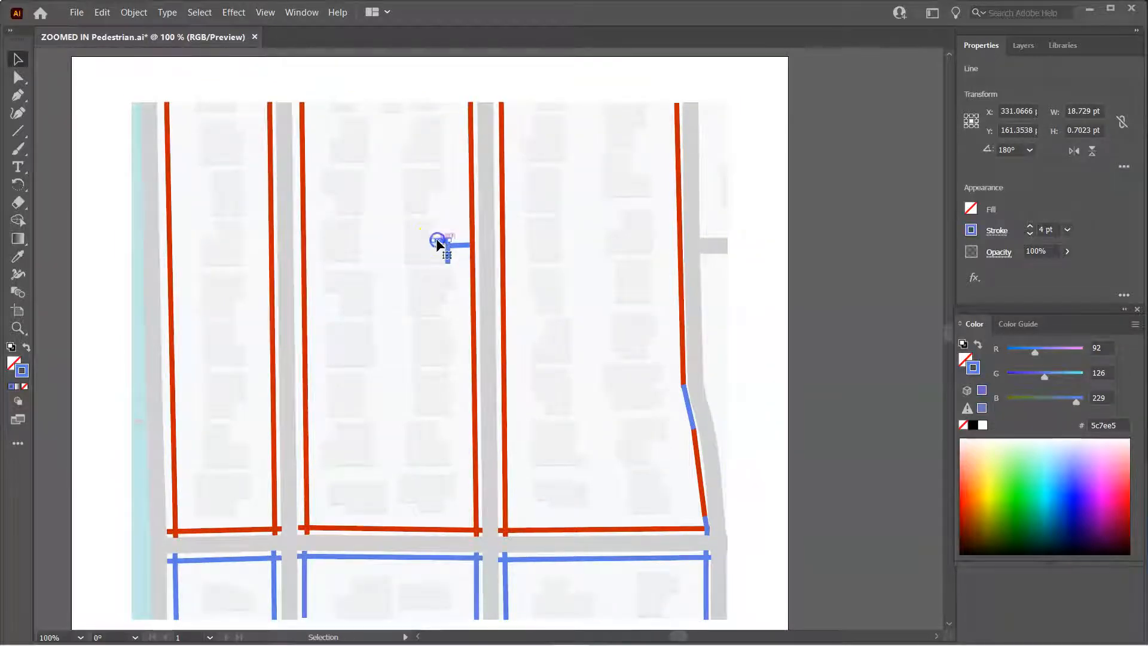
{"action": "left_click", "coordinate": [450, 246], "text": "shift"}
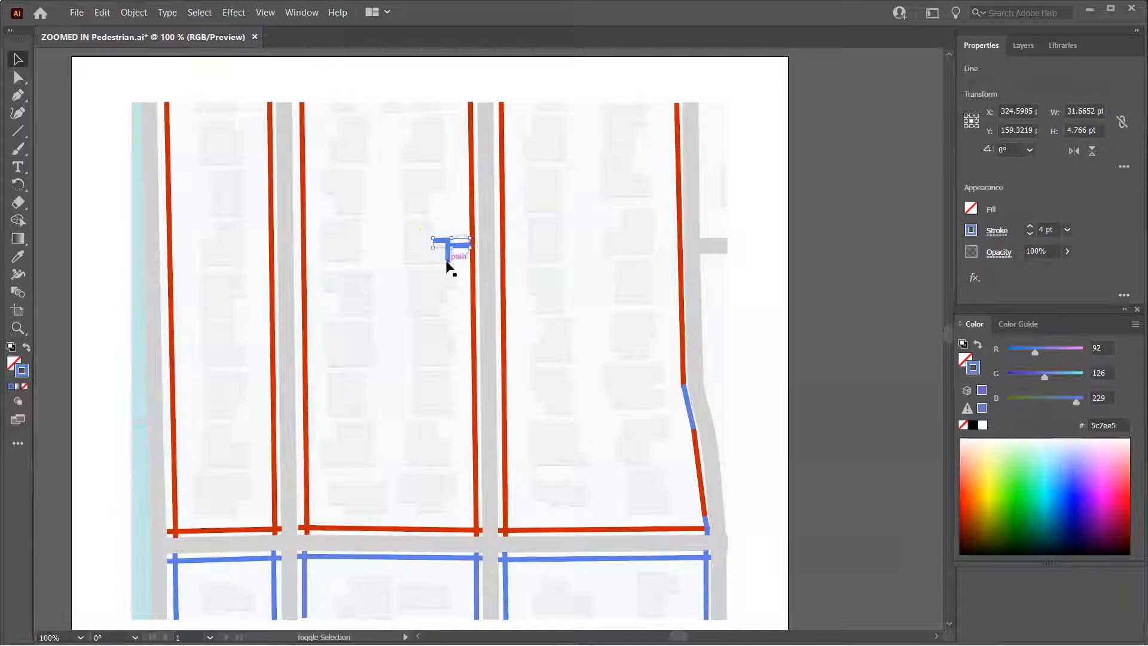
{"action": "left_click", "coordinate": [688, 407], "text": "shift"}
{"action": "left_click", "coordinate": [707, 526], "text": "shift"}
{"action": "left_click", "coordinate": [1085, 427]}
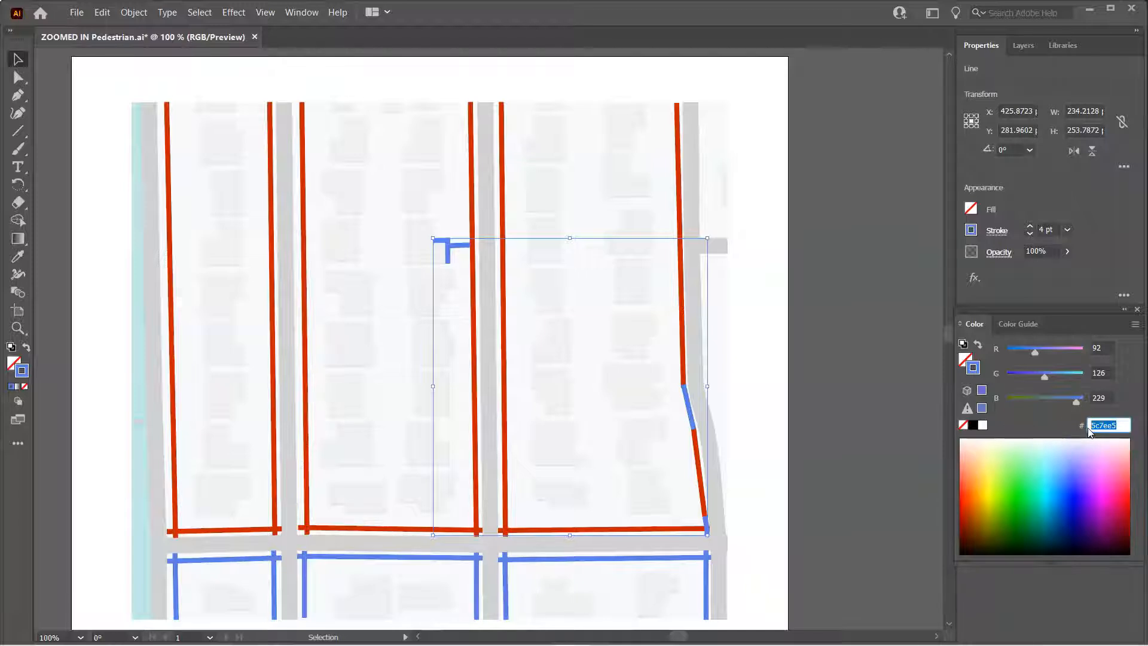
{"action": "type", "text": "c82400"}
{"action": "left_click", "coordinate": [956, 440]}
{"action": "left_click", "coordinate": [1028, 423]}
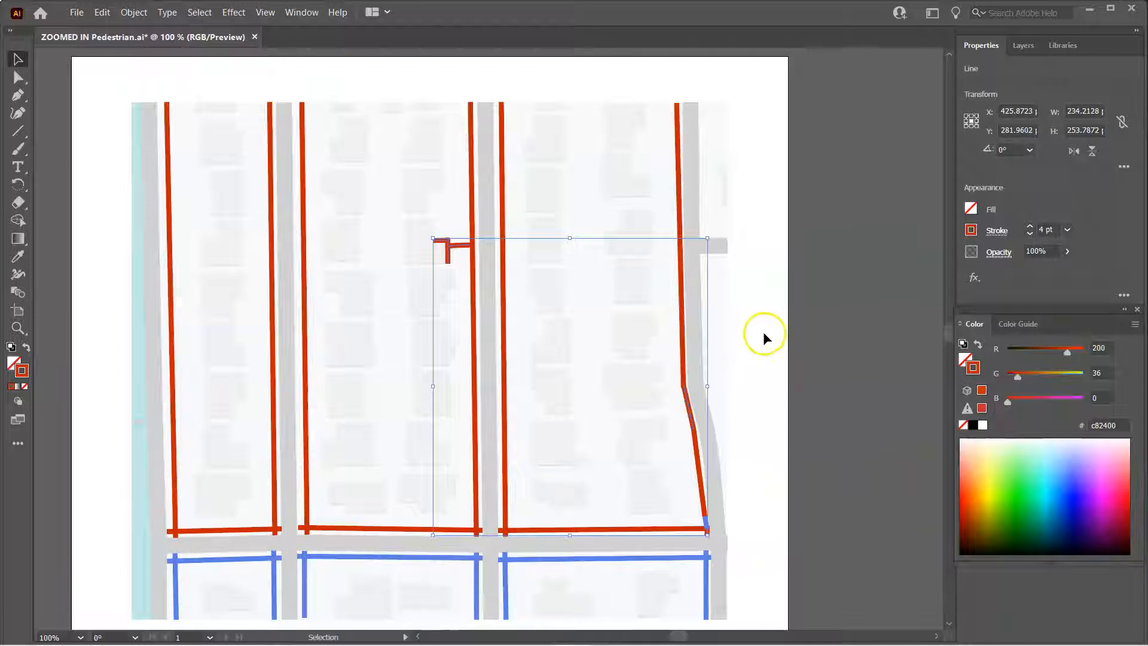
Recolor the small blue segment at the upper block's lower right corner to c82400
{"action": "left_click", "coordinate": [95, 83]}
{"action": "scroll", "coordinate": [669, 333], "scroll_direction": "down", "scroll_amount": 3}
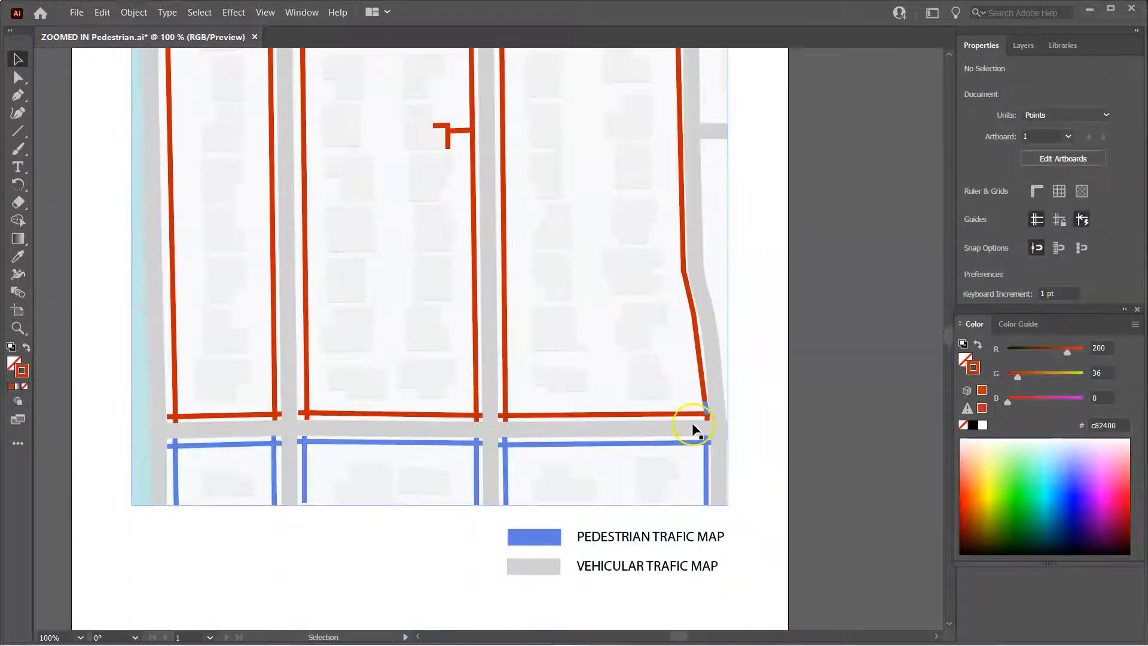
{"action": "left_click", "coordinate": [706, 408]}
{"action": "left_click", "coordinate": [1124, 423]}
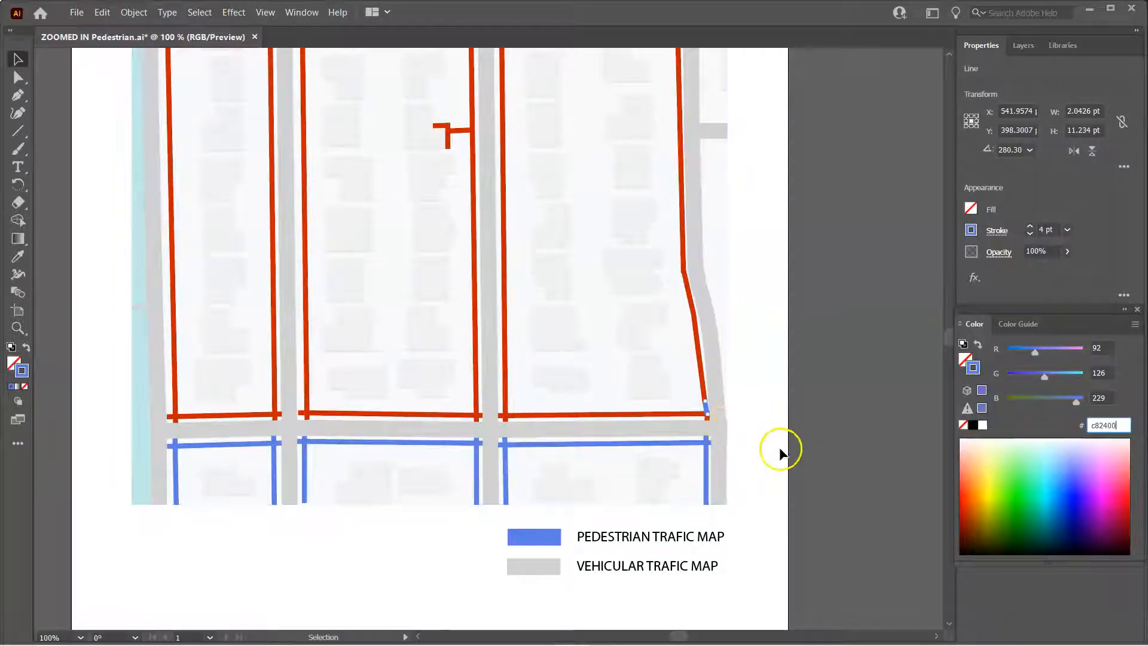
{"action": "key", "text": "Return"}
{"action": "left_click", "coordinate": [767, 457]}
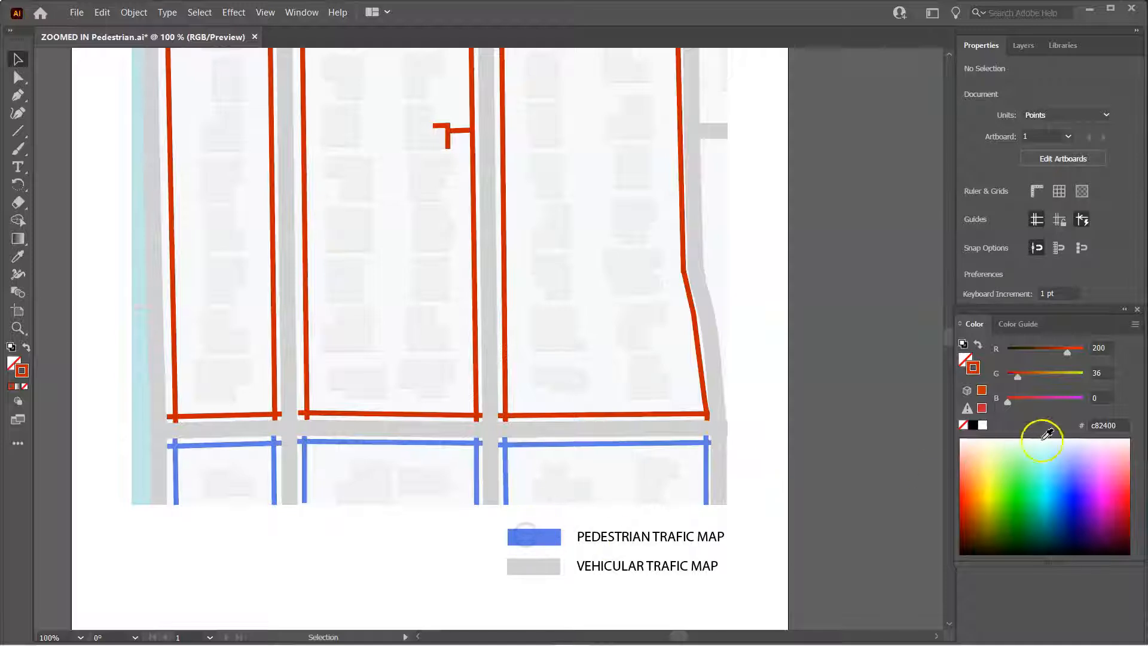
{"action": "left_click", "coordinate": [1114, 425]}
{"action": "key", "text": "ctrl+c"}
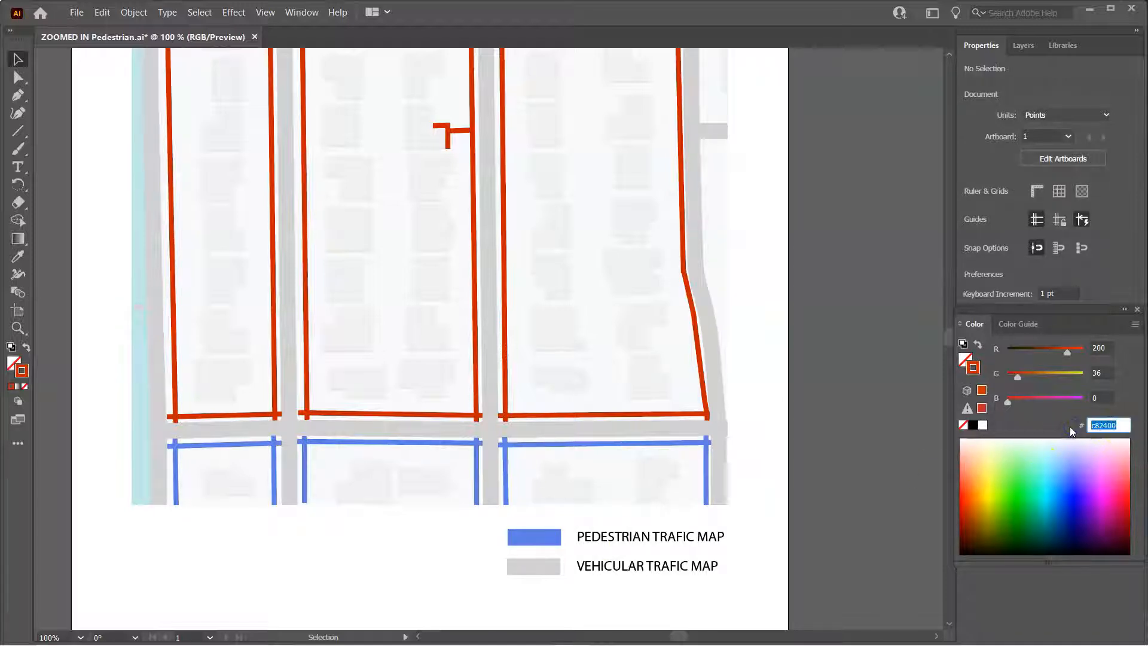
{"action": "left_click", "coordinate": [767, 393]}
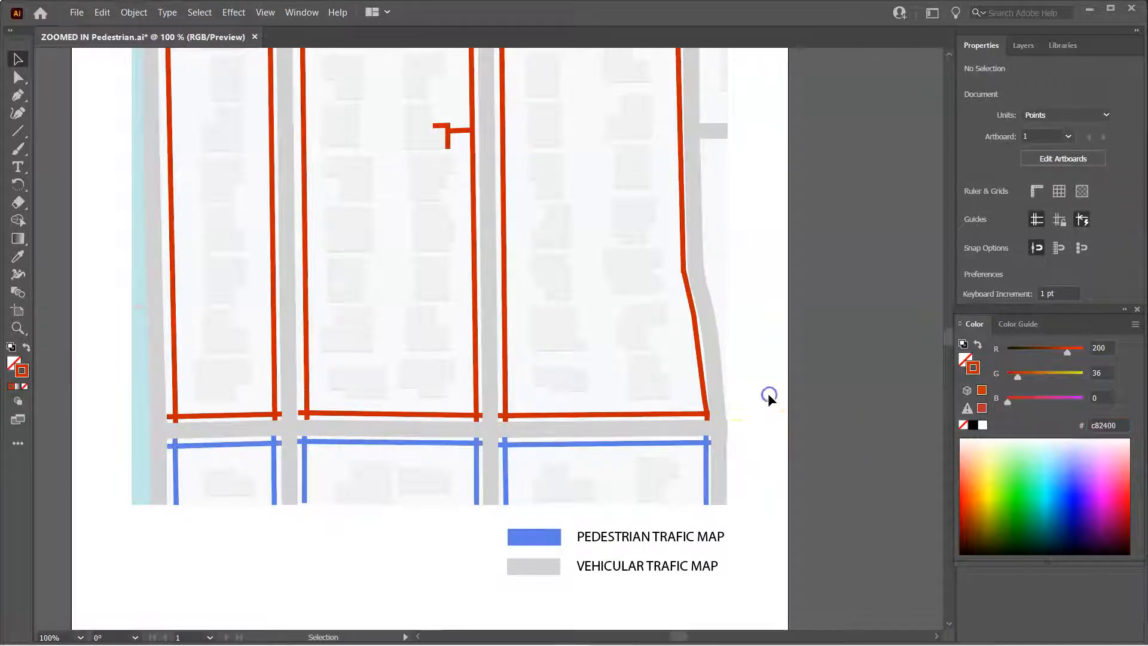
Recolor the blue vertical segment along the lower block's right edge to c82400
{"action": "left_click", "coordinate": [708, 444]}
{"action": "left_click_drag", "start_coordinate": [1115, 422], "coordinate": [1069, 425]}
{"action": "key", "text": "ctrl+v"}
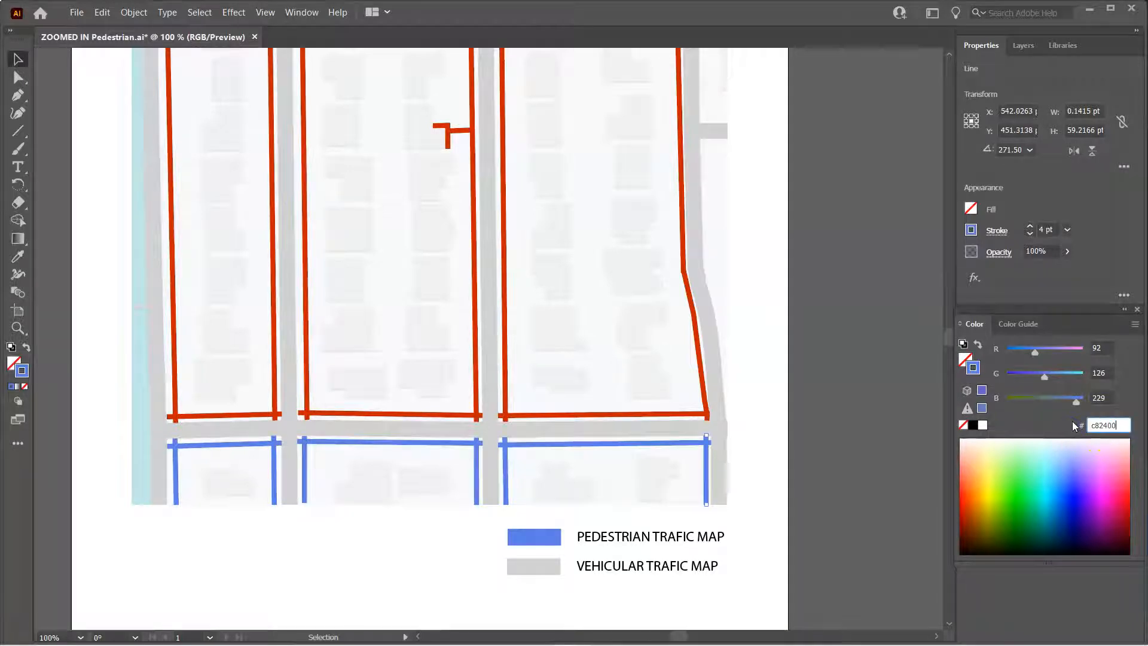
{"action": "left_click", "coordinate": [778, 489]}
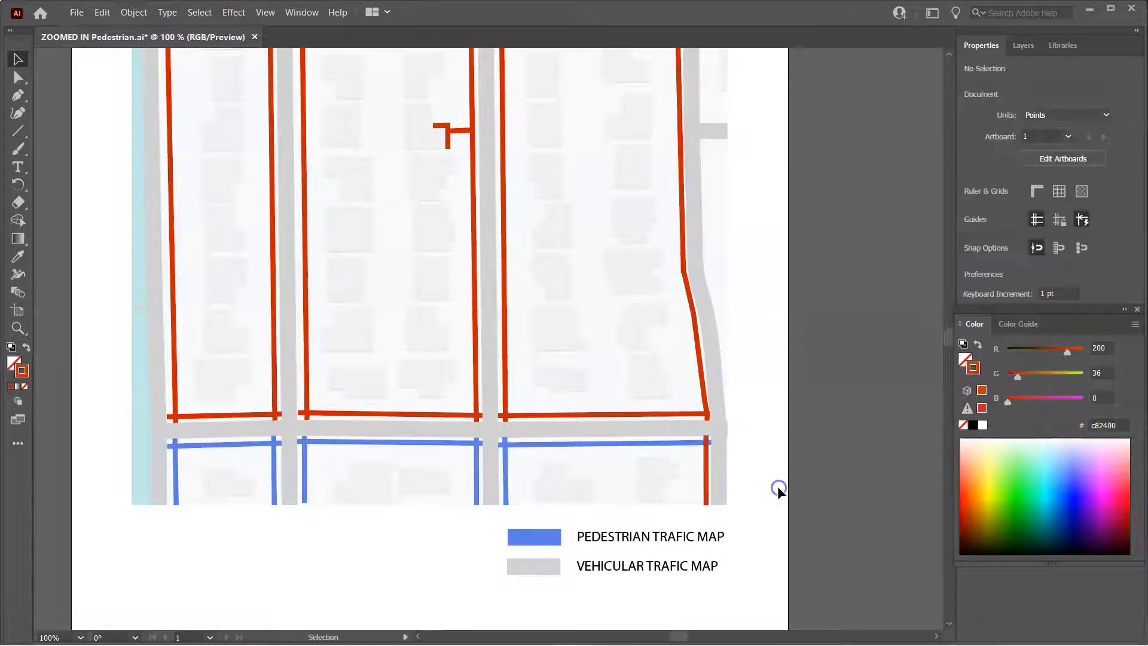
Select all remaining blue pedestrian lines of the lower block and set their stroke color to c82400
{"action": "left_click", "coordinate": [632, 443]}
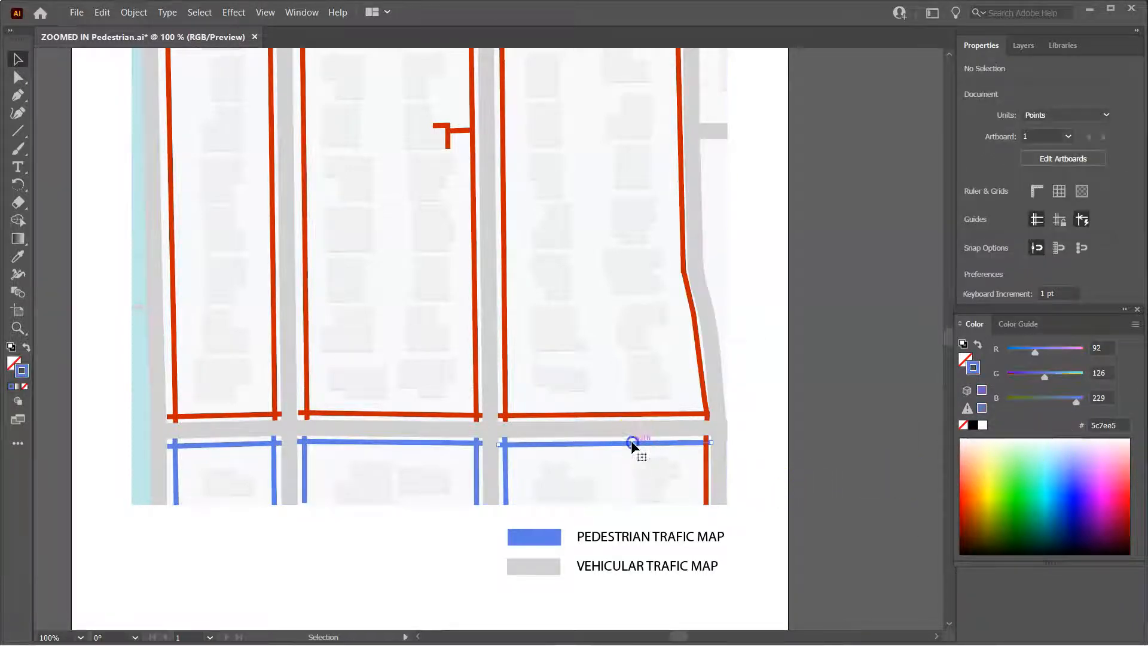
{"action": "left_click", "coordinate": [505, 469], "text": "shift"}
{"action": "left_click", "coordinate": [476, 476], "text": "shift"}
{"action": "left_click", "coordinate": [444, 443], "text": "shift"}
{"action": "left_click", "coordinate": [304, 458], "text": "shift"}
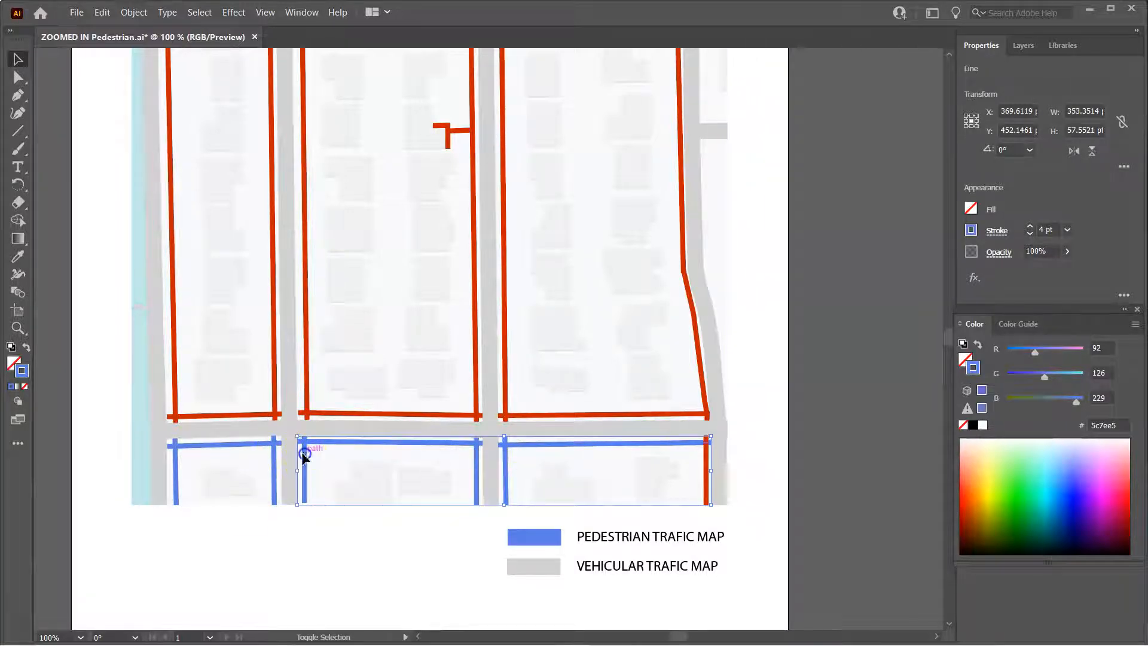
{"action": "left_click", "coordinate": [273, 460], "text": "shift"}
{"action": "left_click", "coordinate": [239, 444], "text": "shift"}
{"action": "left_click", "coordinate": [176, 461], "text": "shift"}
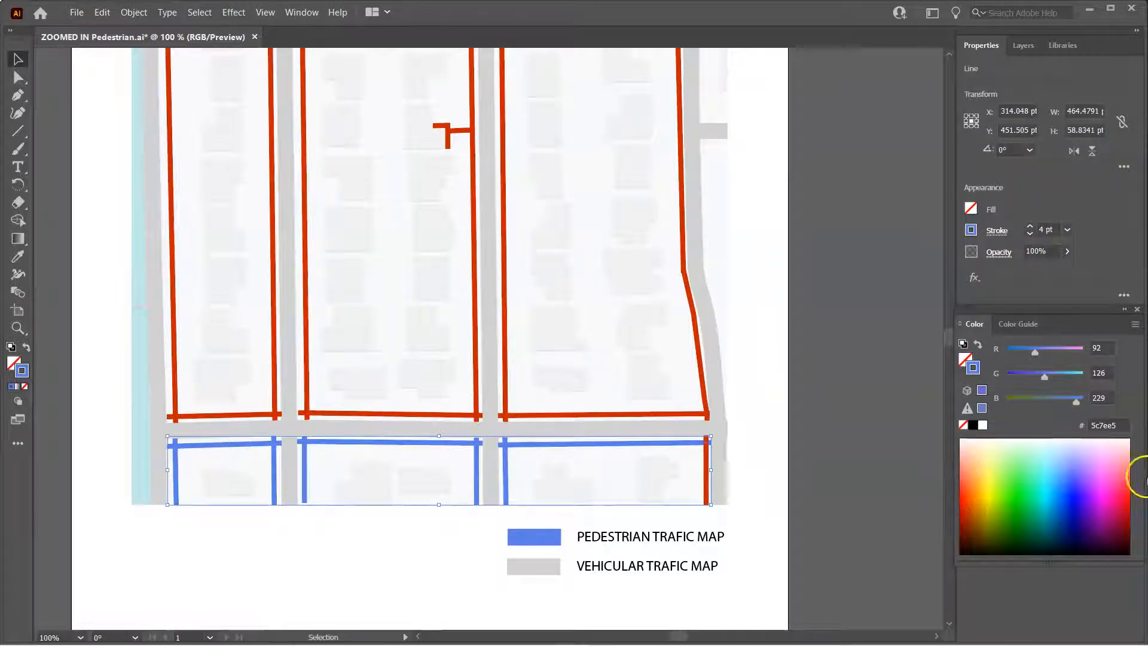
{"action": "left_click", "coordinate": [1121, 425]}
{"action": "key", "text": "ctrl+v"}
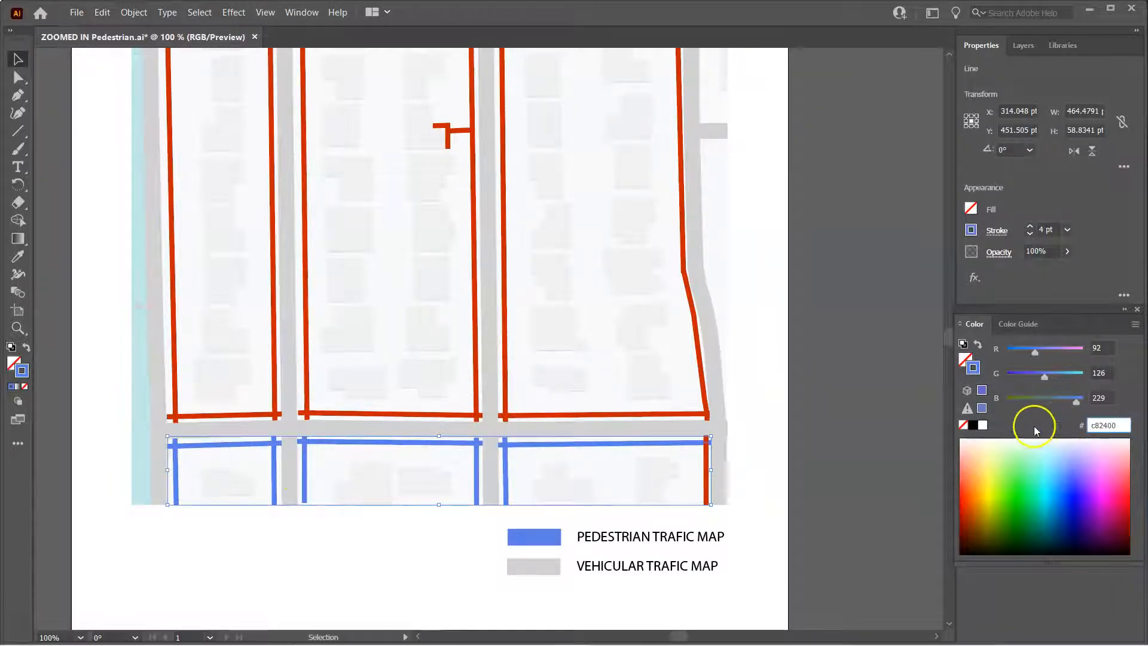
{"action": "key", "text": "Return"}
Set the pedestrian traffic legend swatch's color to c82400
{"action": "left_click", "coordinate": [526, 538]}
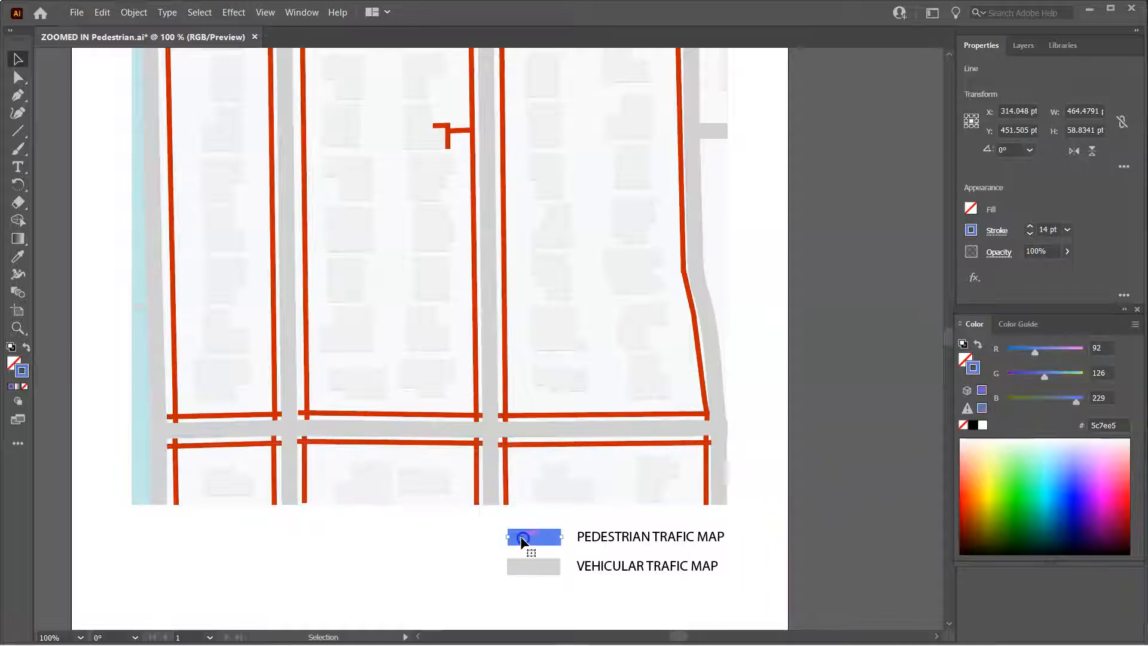
{"action": "left_click", "coordinate": [1123, 425]}
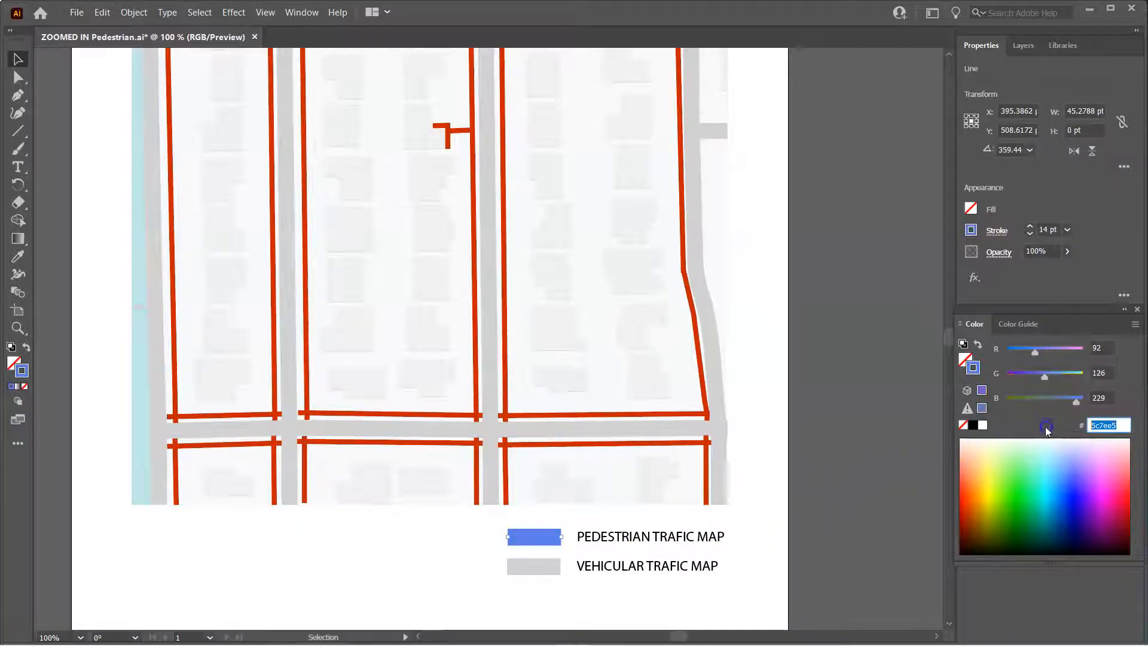
{"action": "key", "text": "ctrl+v"}
{"action": "key", "text": "Return"}
{"action": "left_click", "coordinate": [837, 476]}
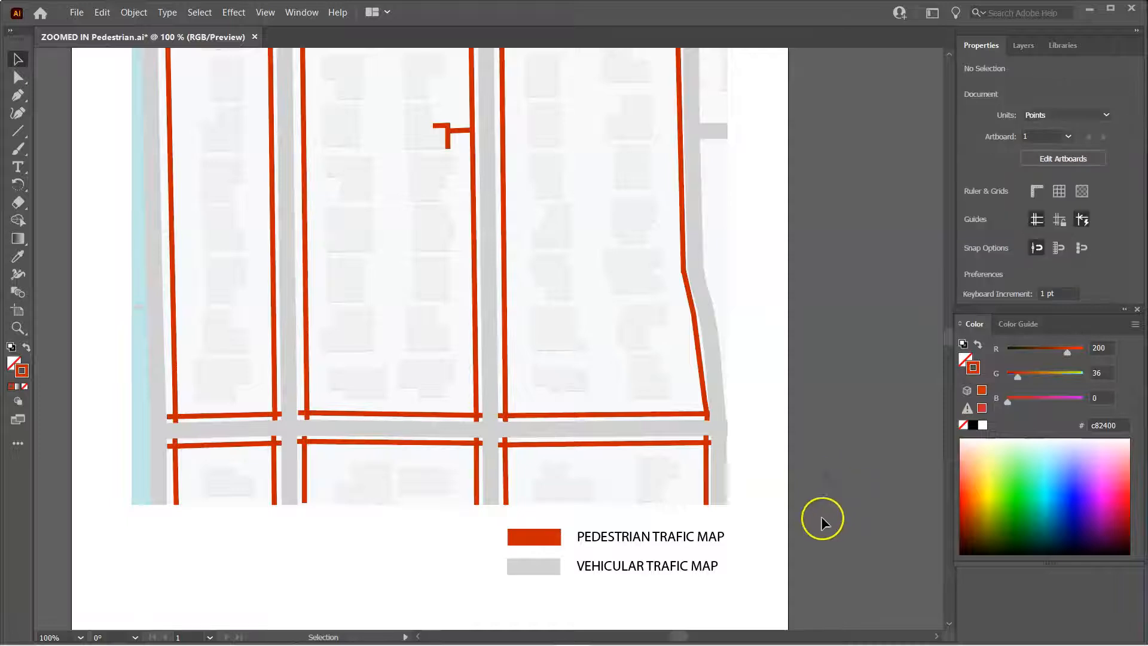
{"action": "scroll", "coordinate": [837, 522], "scroll_direction": "up", "scroll_amount": 5}
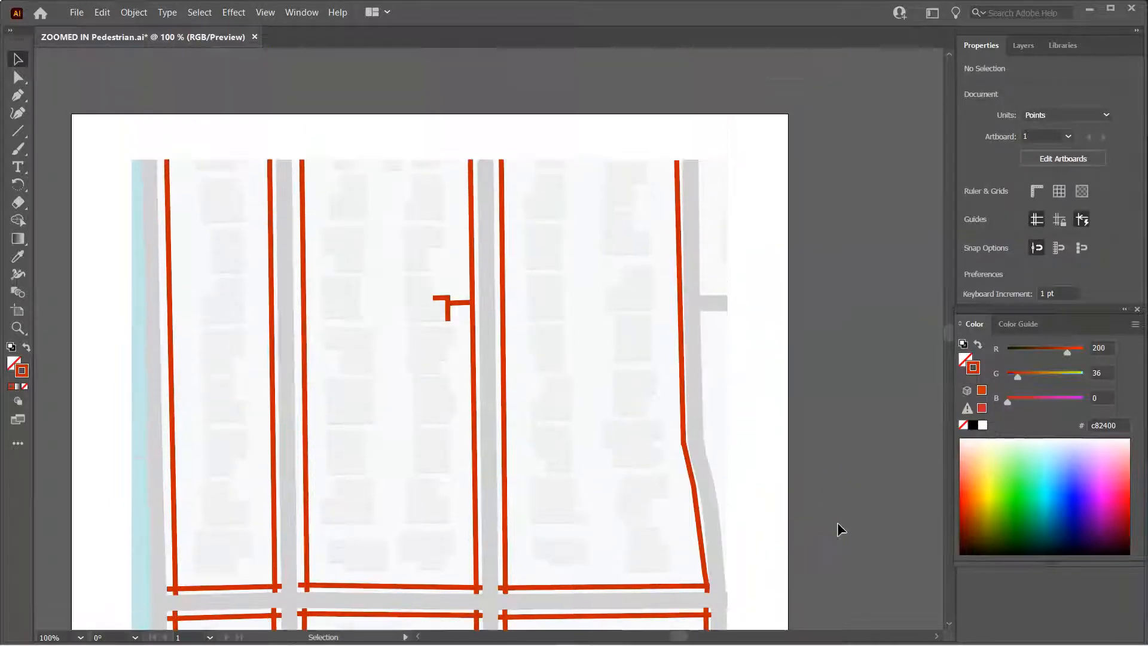
{"action": "scroll", "coordinate": [838, 524], "scroll_direction": "down", "scroll_amount": 4}
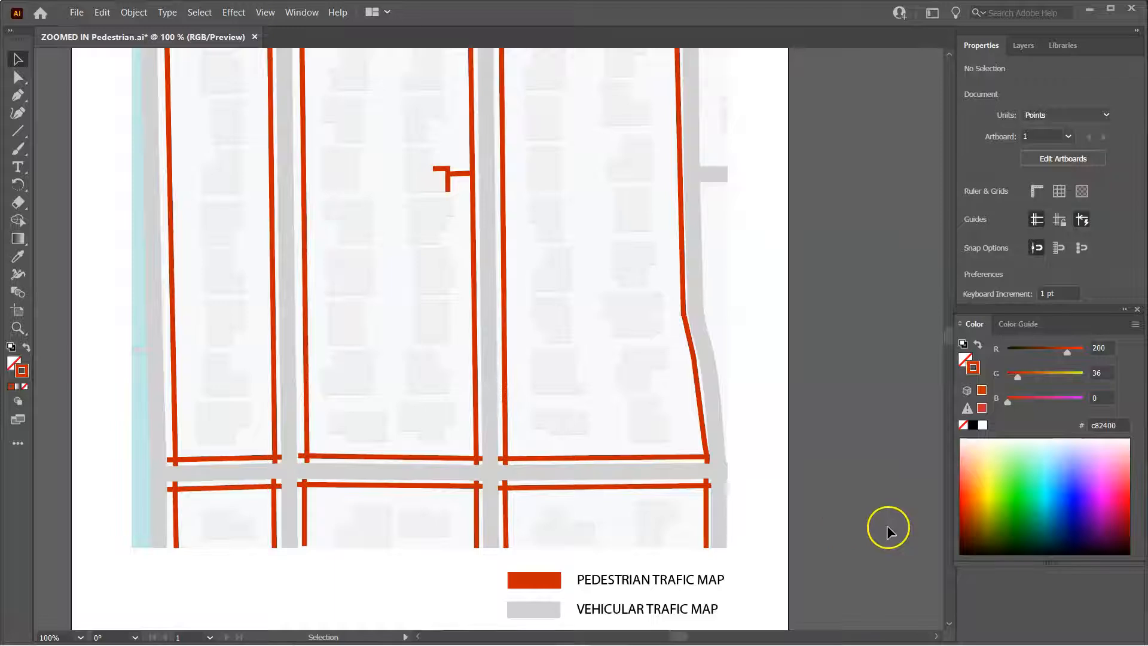
{"action": "scroll", "coordinate": [662, 531], "scroll_direction": "up", "scroll_amount": 1}
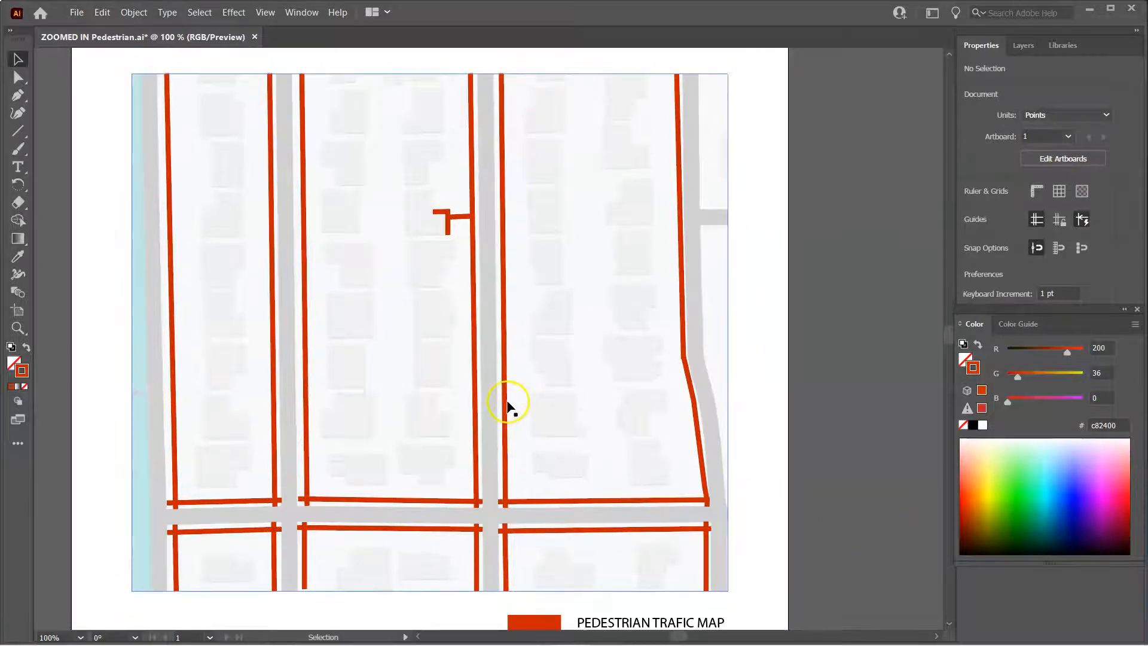
{"action": "left_click", "coordinate": [474, 359]}
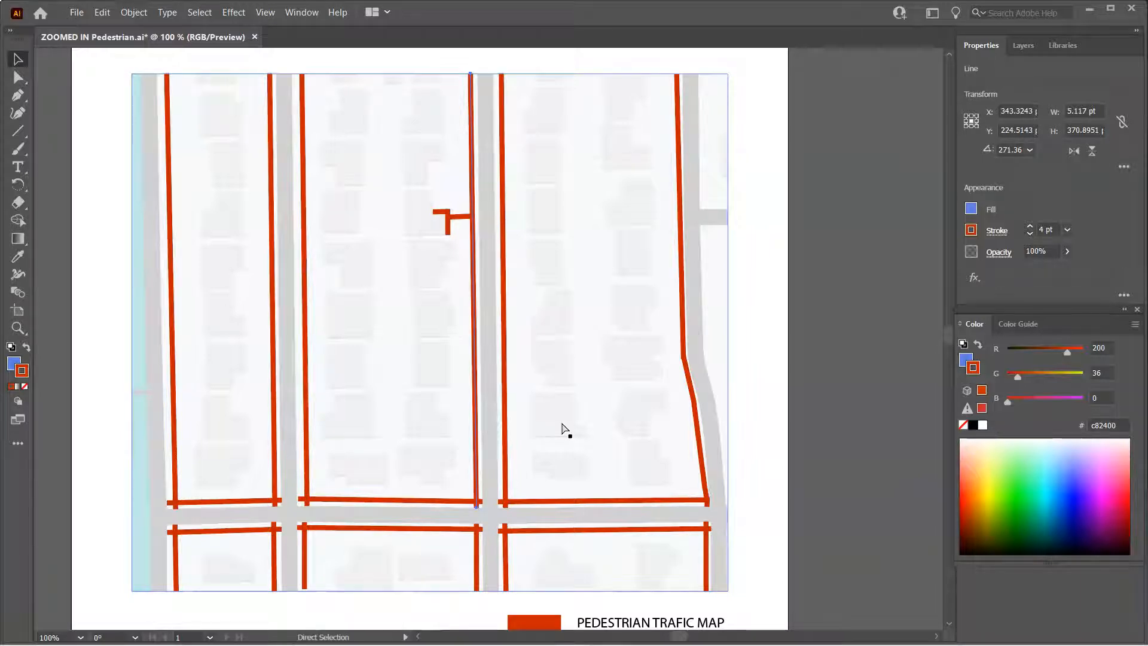
{"action": "key", "text": "ctrl+v"}
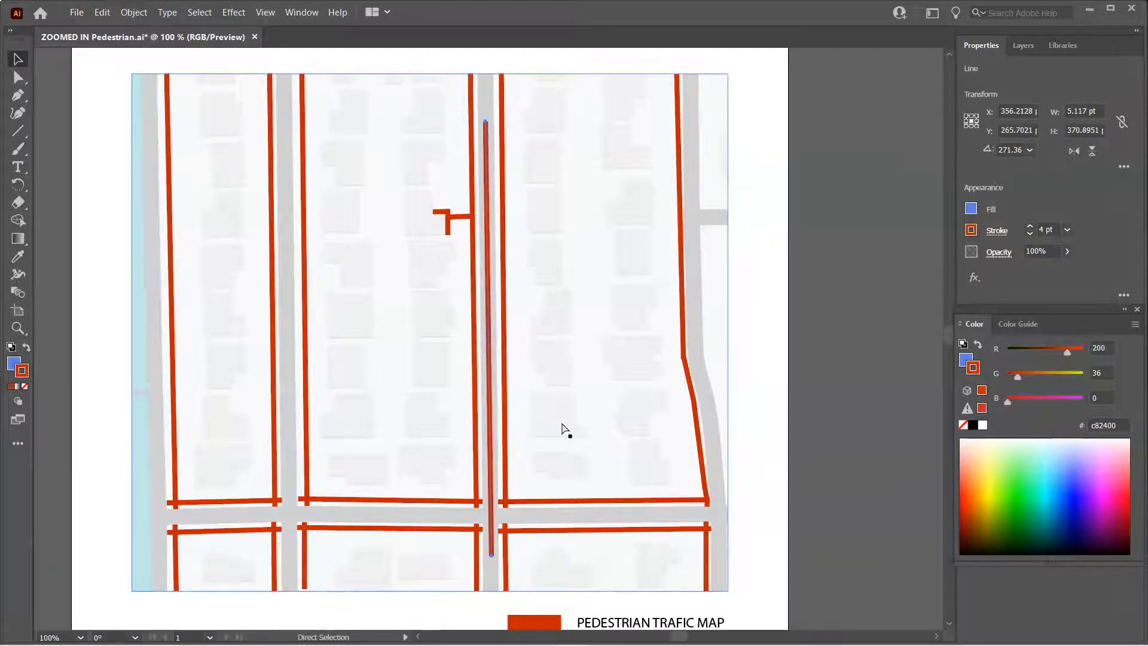
{"action": "left_click_drag", "start_coordinate": [488, 302], "coordinate": [634, 260]}
{"action": "left_click_drag", "start_coordinate": [629, 83], "coordinate": [545, 235]}
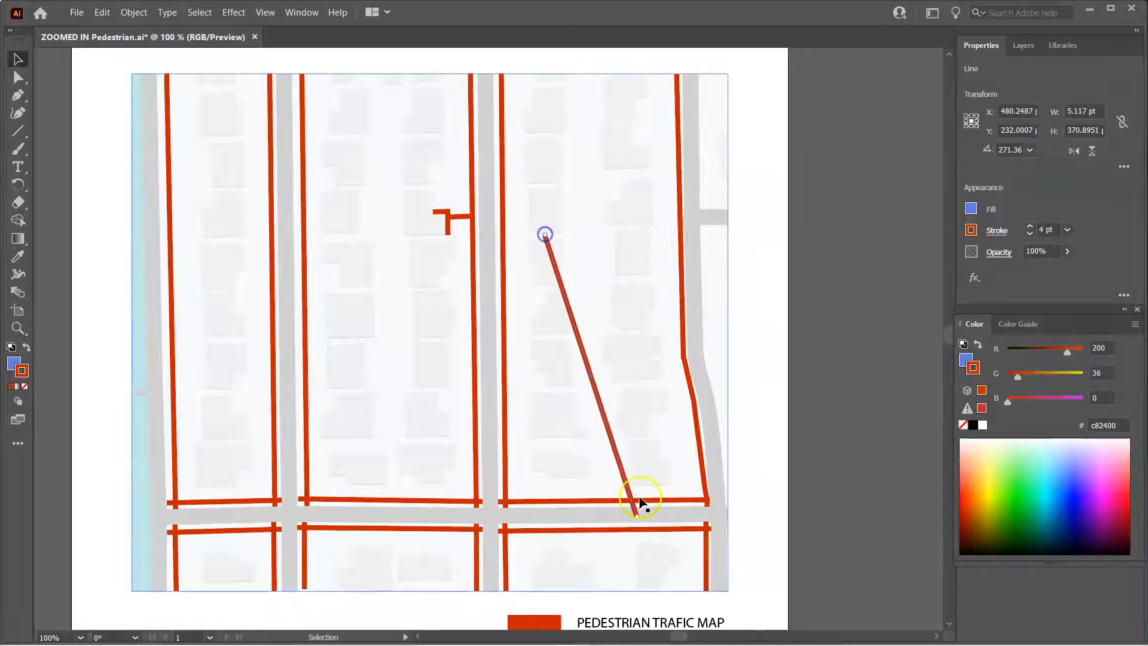
{"action": "left_click_drag", "start_coordinate": [637, 512], "coordinate": [651, 196]}
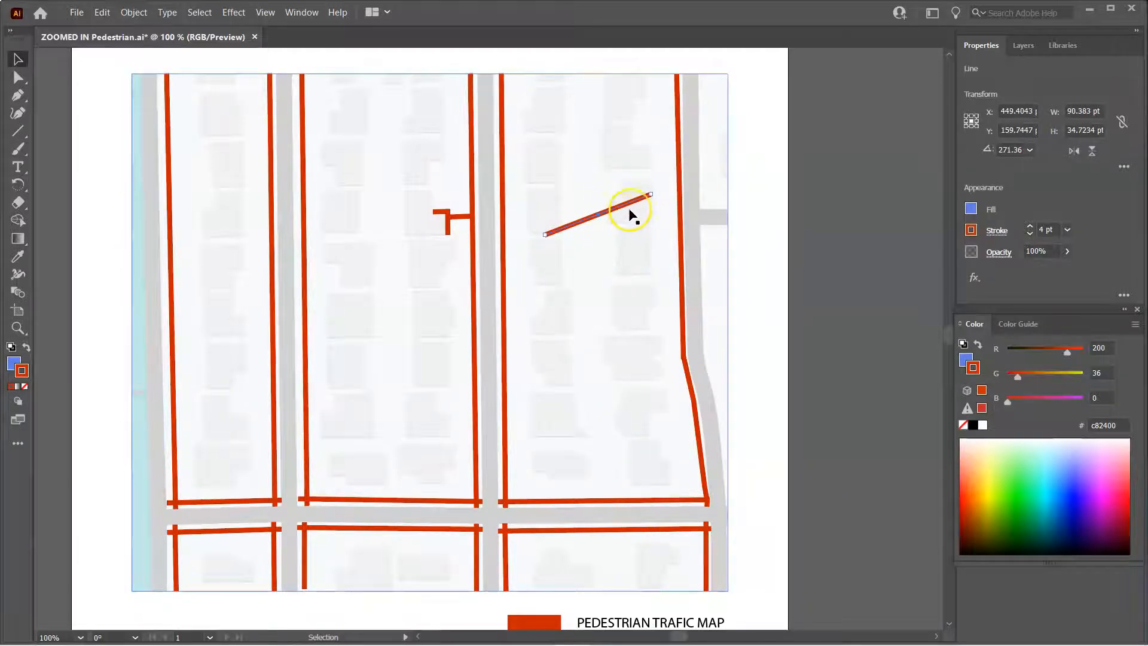
{"action": "key", "text": "Delete"}
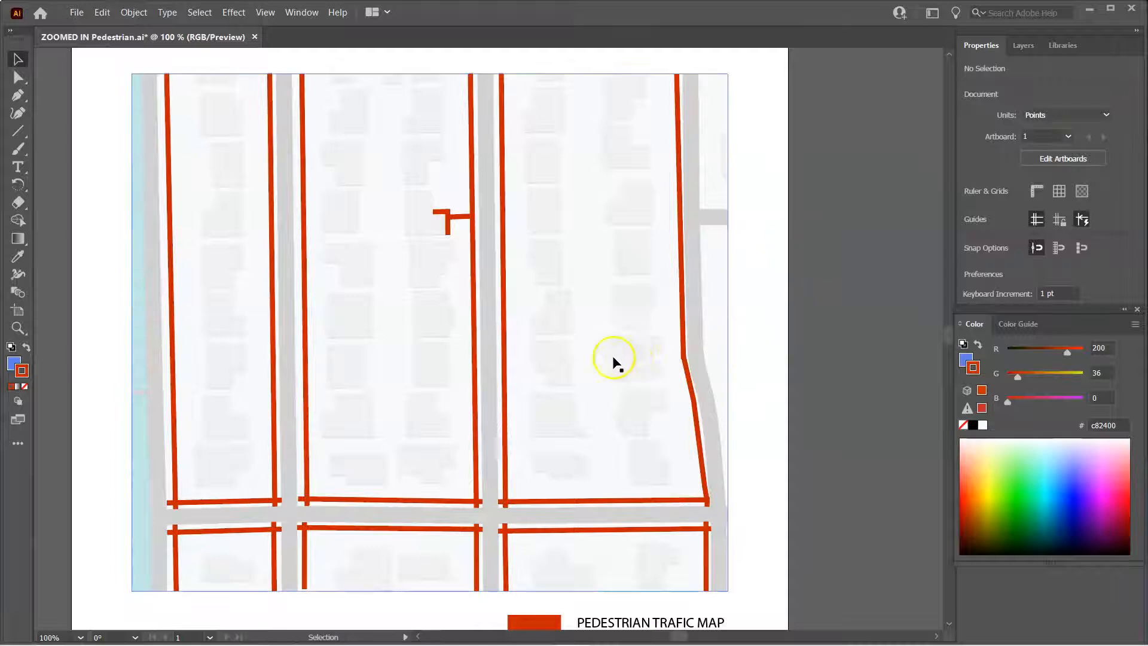
Place the Los Angeles.png image into the document at the map area's upper-left corner
{"action": "scroll", "coordinate": [630, 357], "scroll_direction": "down", "scroll_amount": 3}
{"action": "scroll", "coordinate": [608, 361], "scroll_direction": "up", "scroll_amount": 4}
{"action": "scroll", "coordinate": [608, 364], "scroll_direction": "down", "scroll_amount": 2}
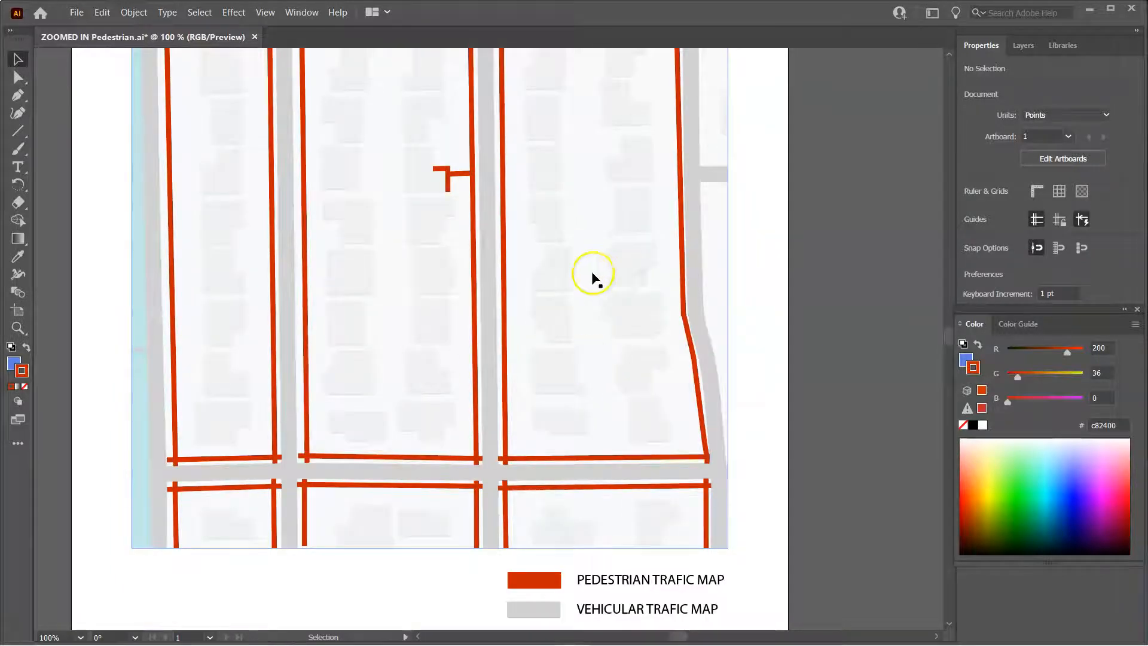
{"action": "scroll", "coordinate": [799, 387], "scroll_direction": "up", "scroll_amount": 2}
{"action": "left_click", "coordinate": [596, 228]}
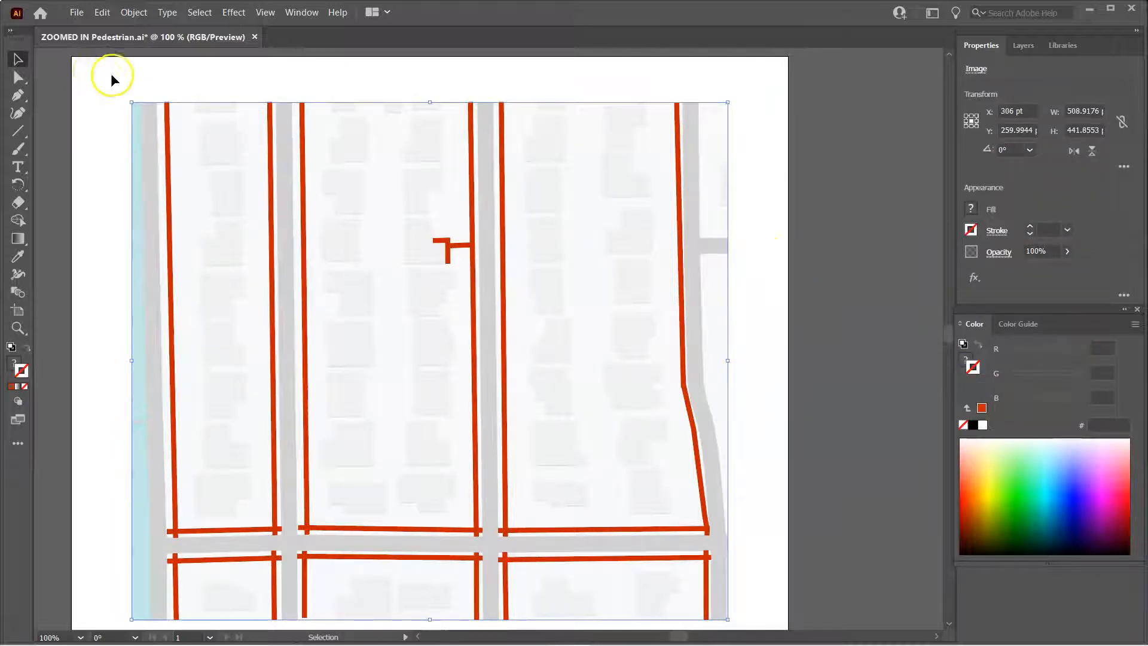
{"action": "left_click", "coordinate": [73, 12]}
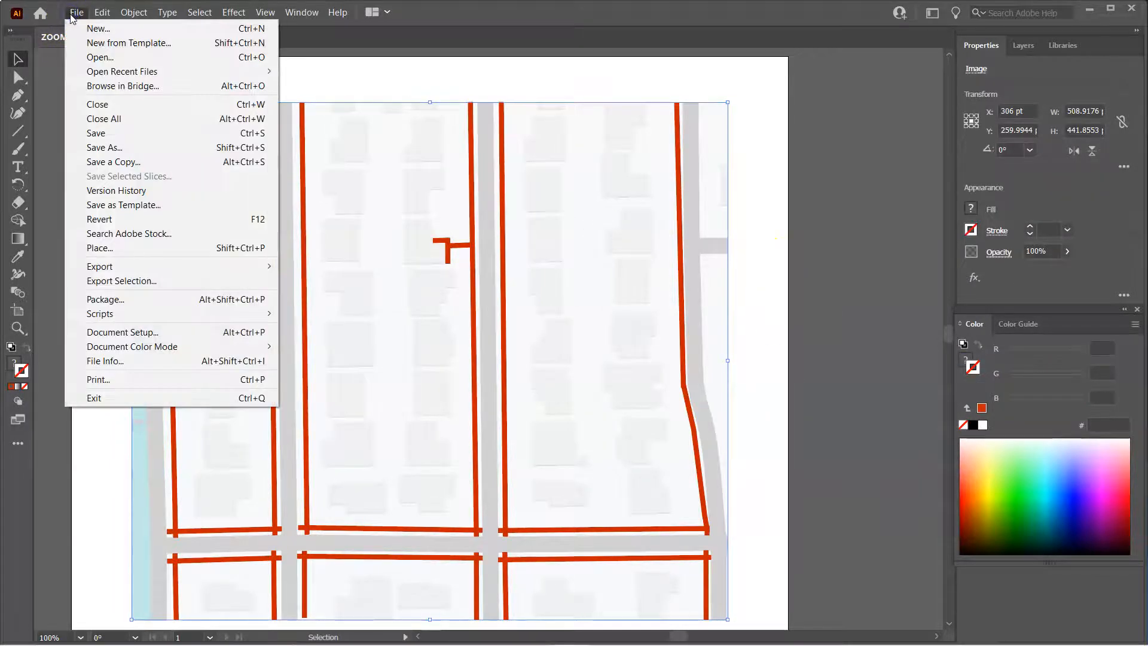
{"action": "left_click", "coordinate": [100, 247]}
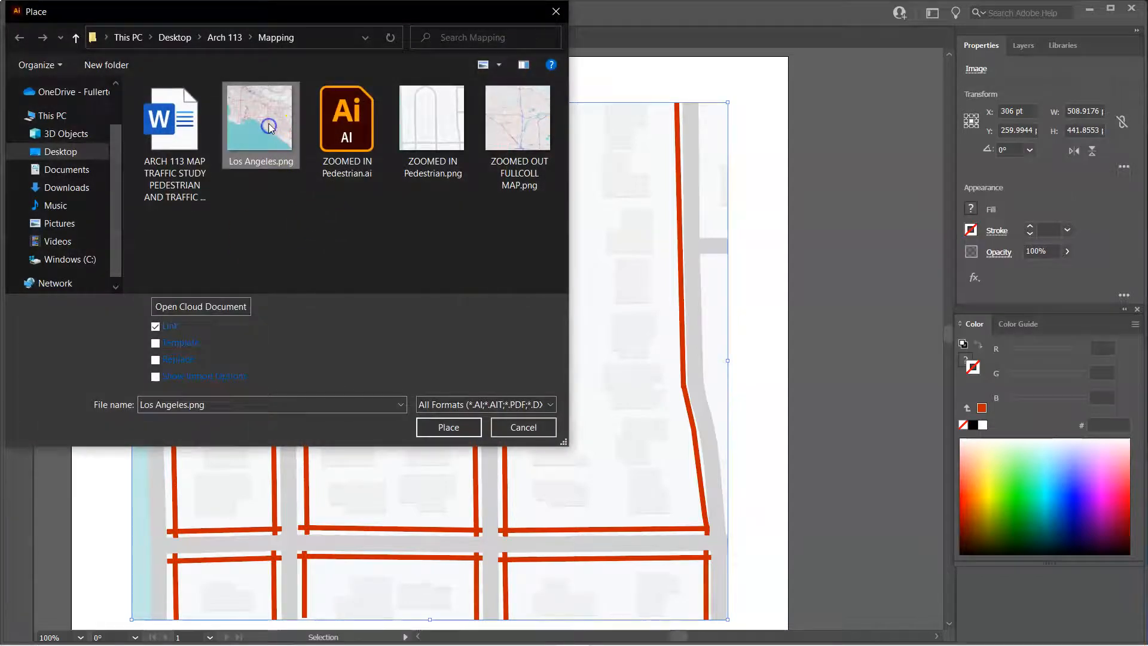
{"action": "left_click", "coordinate": [449, 428]}
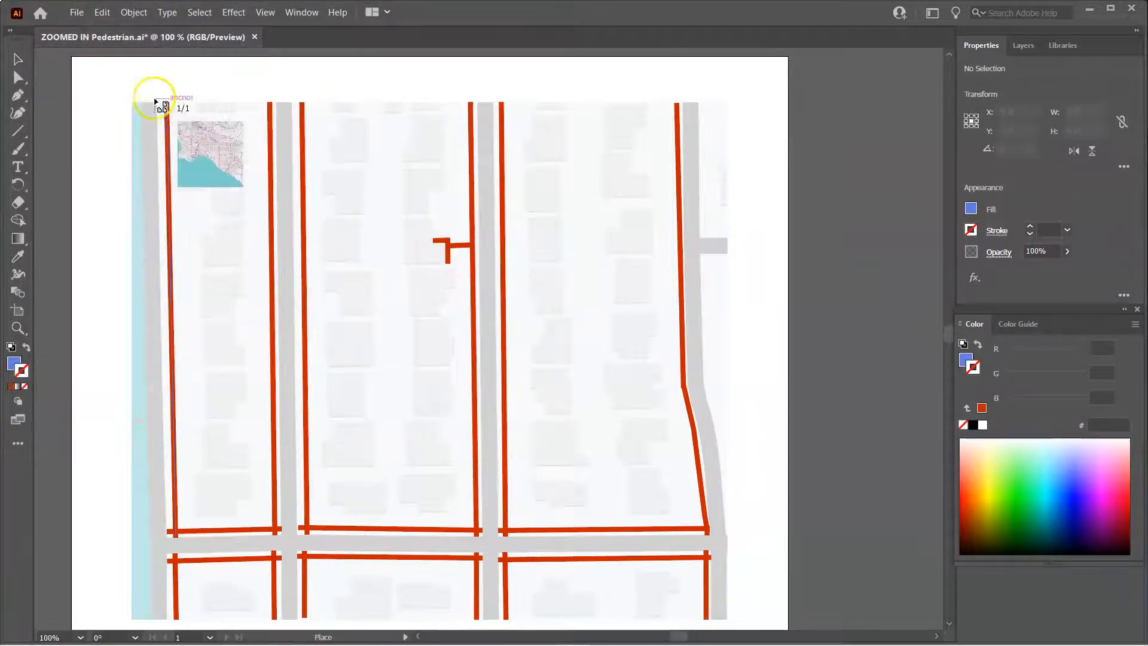
{"action": "left_click", "coordinate": [131, 103]}
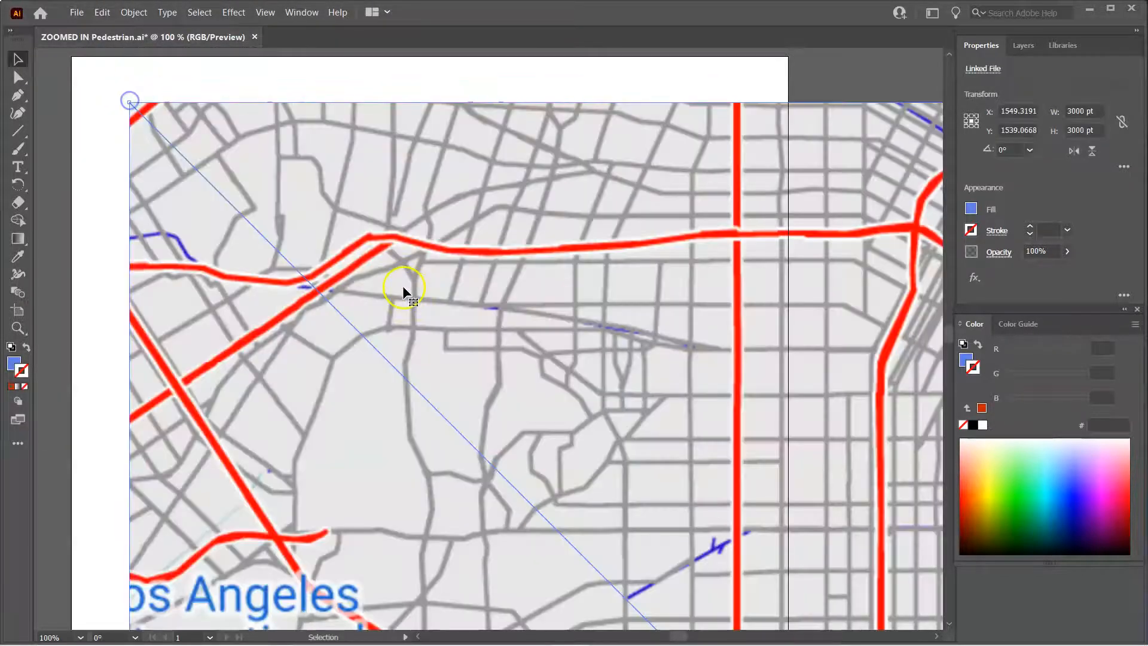
Scale the placed Los Angeles map down to about 513 × 465 pt to cover the map area
{"action": "scroll", "coordinate": [153, 142], "scroll_direction": "down", "scroll_amount": 4}
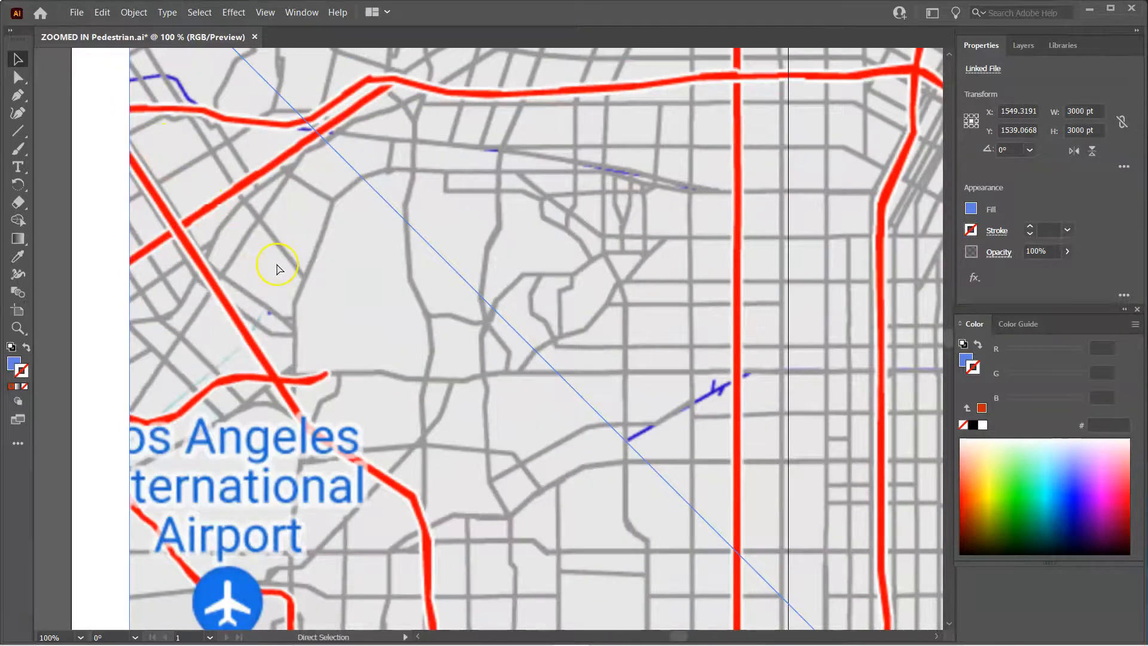
{"action": "key", "text": "ctrl+minus"}
{"action": "key", "text": "ctrl+minus"}
{"action": "key", "text": "ctrl+minus"}
{"action": "key", "text": "ctrl+minus"}
{"action": "key", "text": "ctrl+minus"}
{"action": "key", "text": "ctrl+minus"}
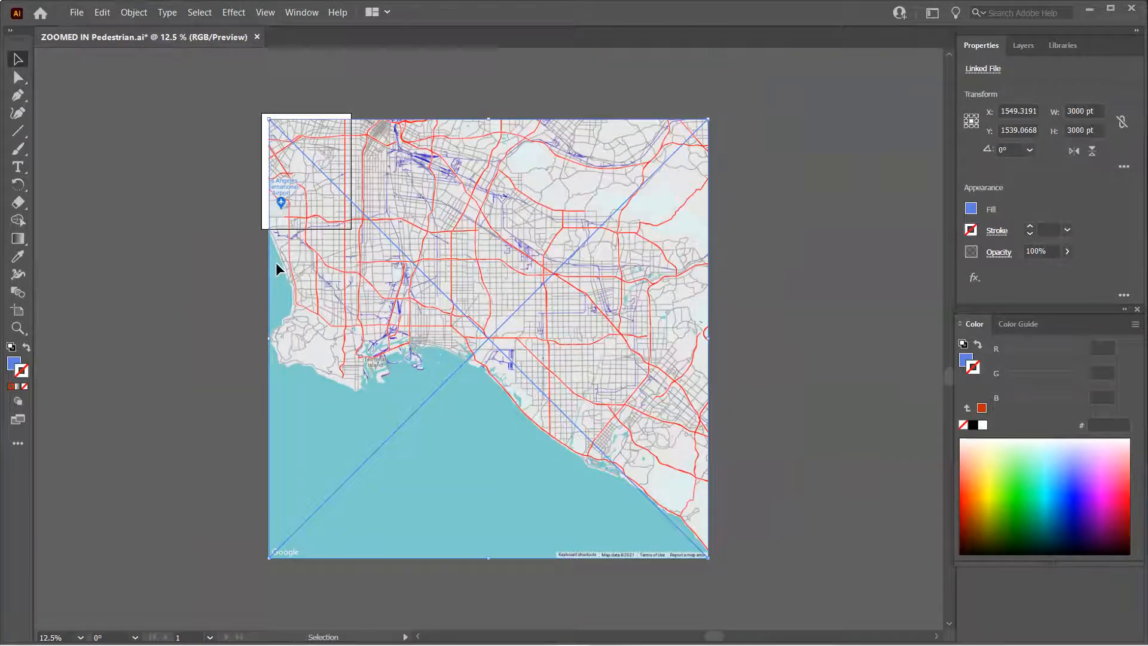
{"action": "left_click_drag", "start_coordinate": [708, 558], "coordinate": [344, 187]}
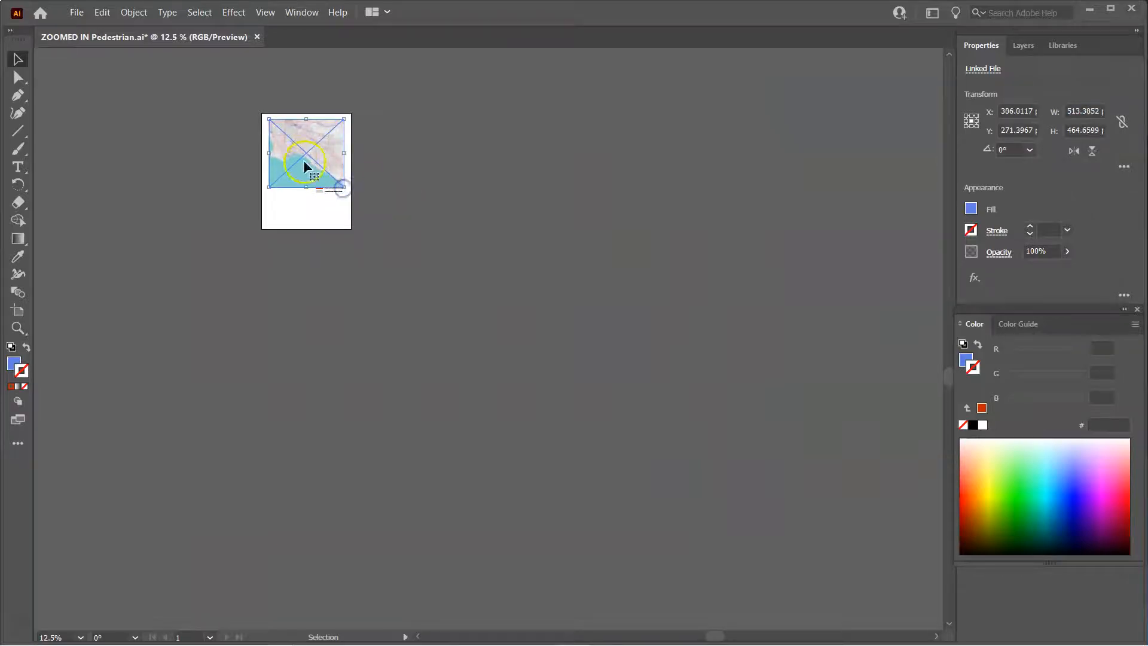
Send the Los Angeles map image backward and then to the back of the stacking order
{"action": "scroll", "coordinate": [303, 168], "scroll_direction": "up", "scroll_amount": 10}
{"action": "scroll", "coordinate": [302, 210], "scroll_direction": "down", "scroll_amount": 5}
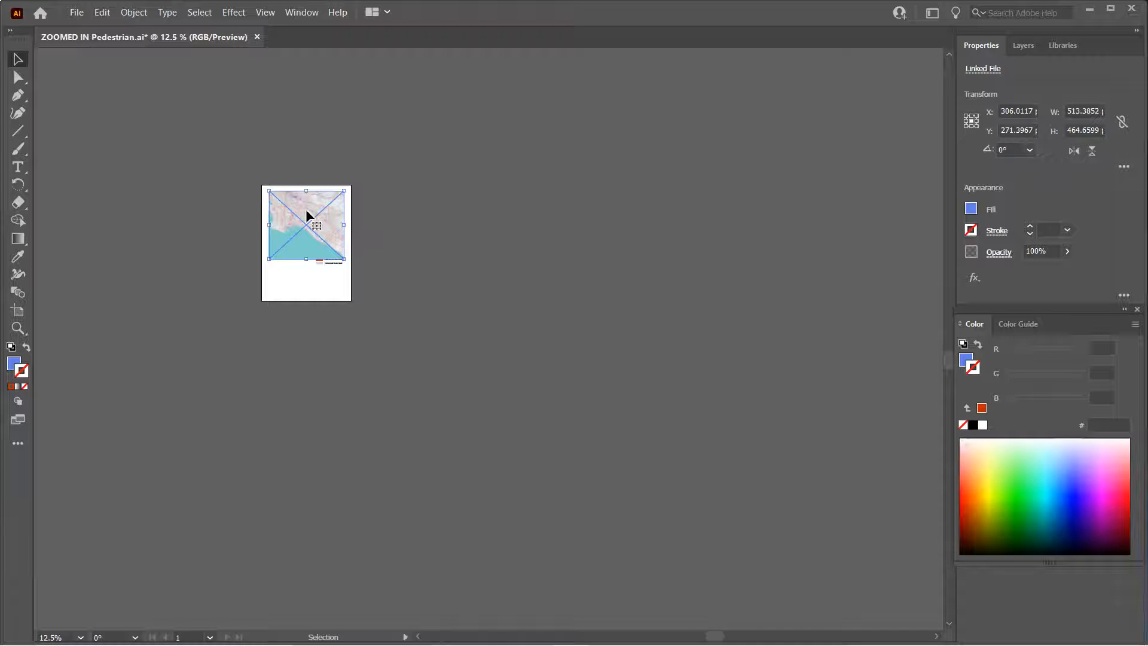
{"action": "key", "text": "ctrl+equal"}
{"action": "key", "text": "ctrl+equal"}
{"action": "key", "text": "ctrl+equal"}
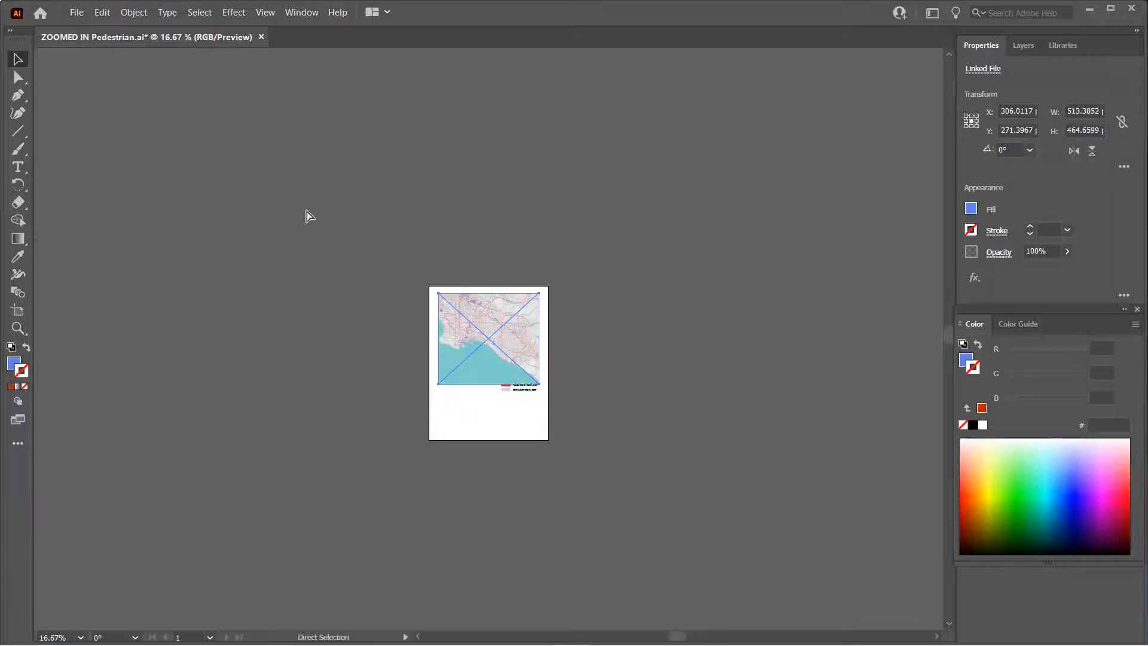
{"action": "key", "text": "ctrl+equal"}
{"action": "key", "text": "ctrl+equal"}
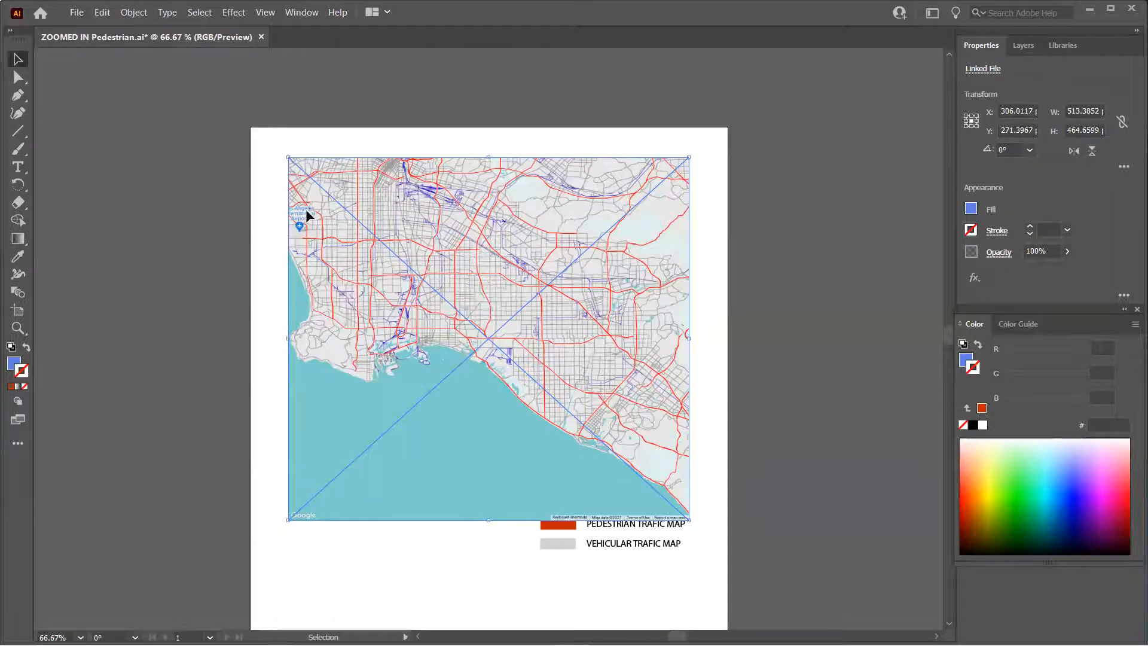
{"action": "right_click", "coordinate": [577, 328]}
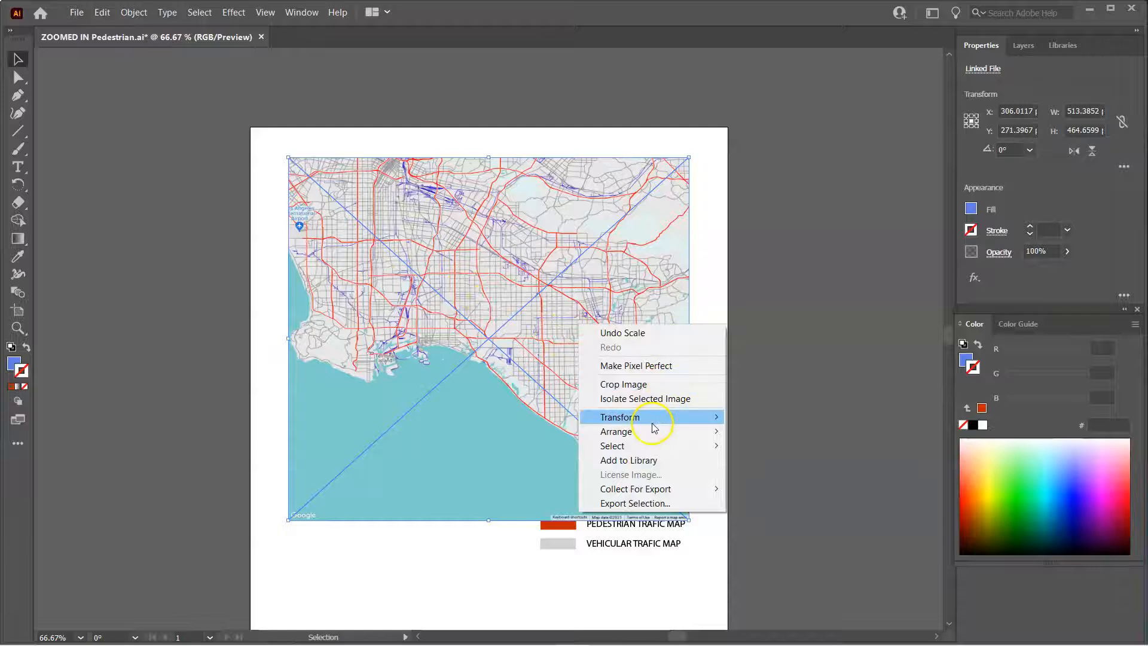
{"action": "mouse_move", "coordinate": [651, 432]}
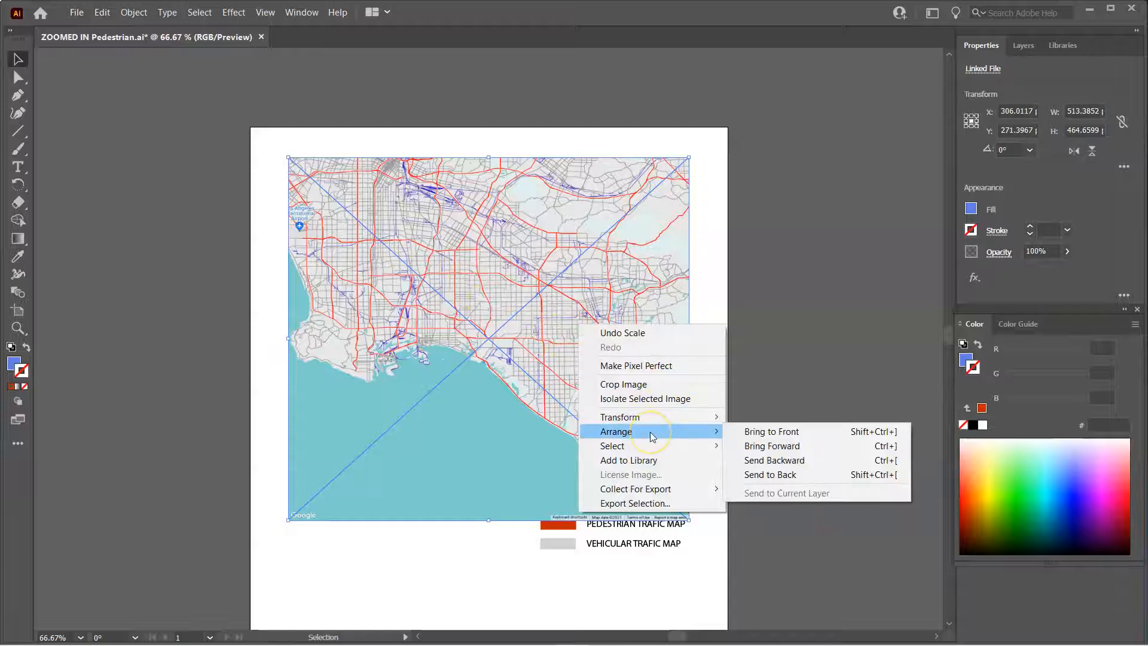
{"action": "left_click", "coordinate": [804, 461]}
{"action": "left_click", "coordinate": [362, 563]}
{"action": "left_click", "coordinate": [375, 476]}
{"action": "right_click", "coordinate": [377, 476]}
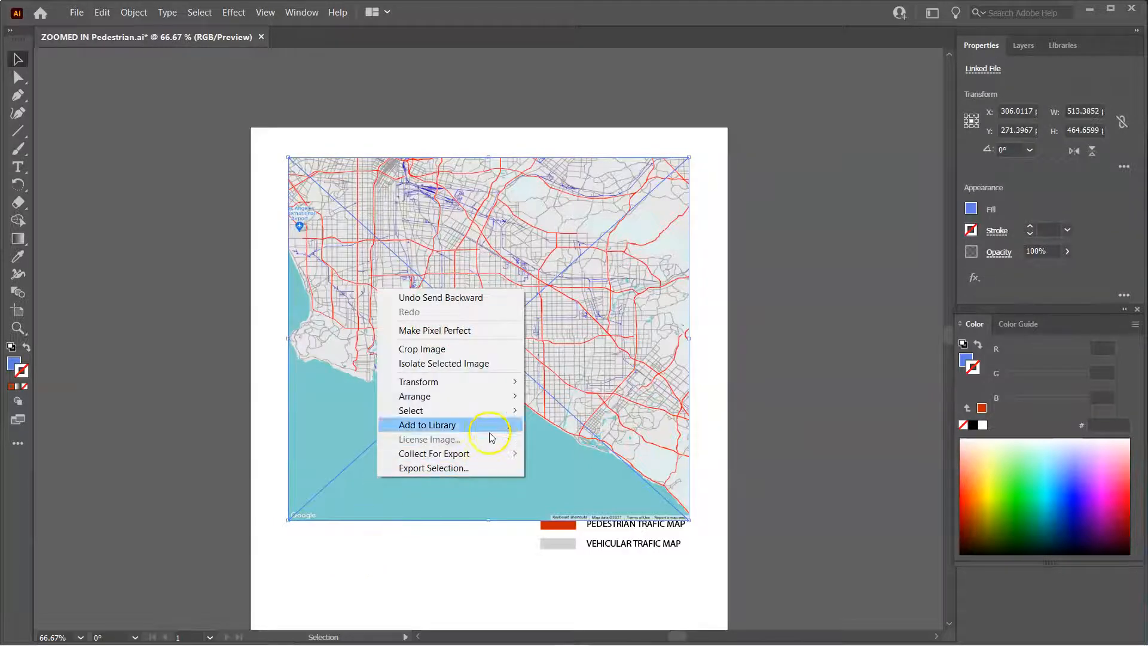
{"action": "mouse_move", "coordinate": [496, 395]}
{"action": "left_click", "coordinate": [597, 440]}
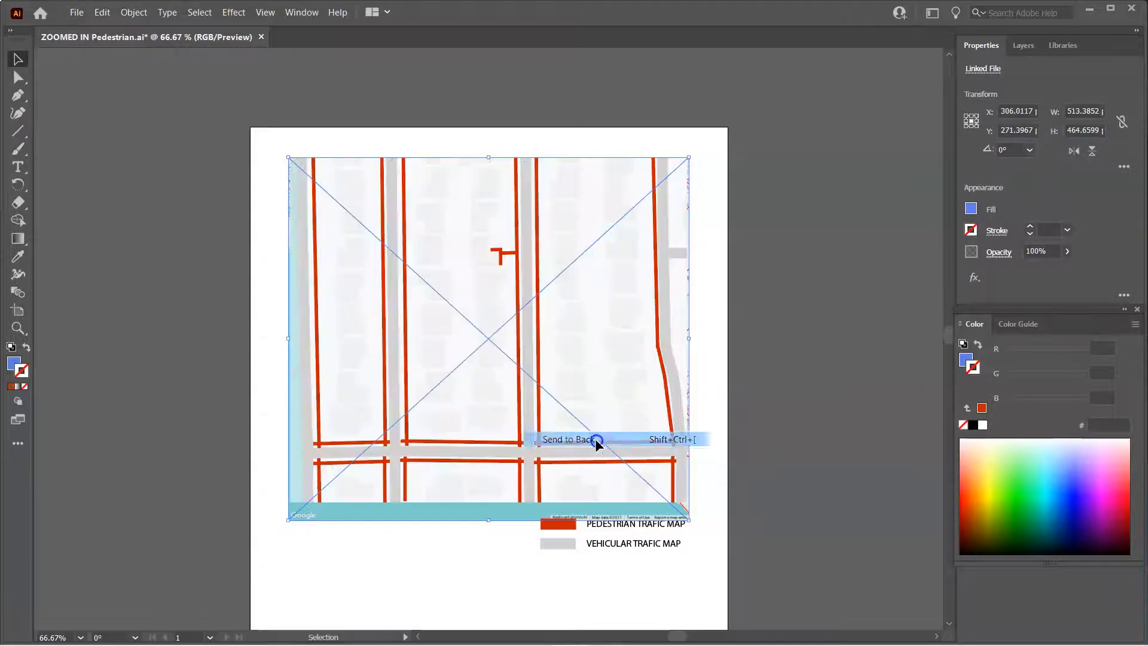
Delete the original zoomed-in base map image so the Los Angeles map shows beneath the lines
{"action": "left_click", "coordinate": [473, 479]}
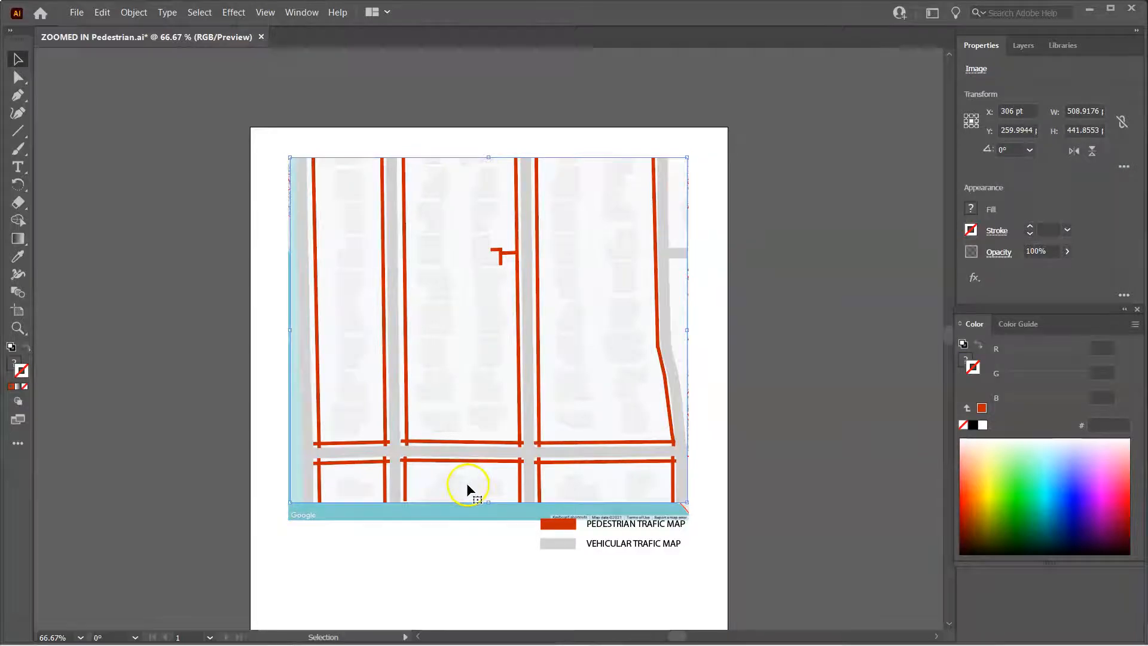
{"action": "key", "text": "Delete"}
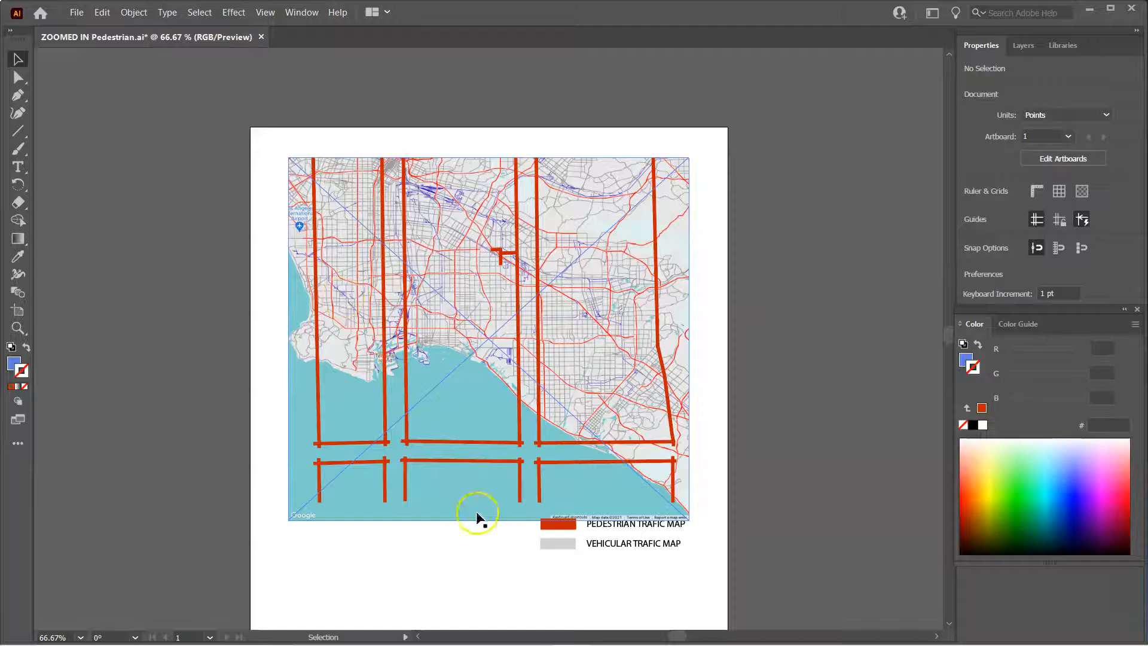
Undo the map resize and the Los Angeles map changes to restore the original zoomed-in base map
{"action": "left_click", "coordinate": [441, 506]}
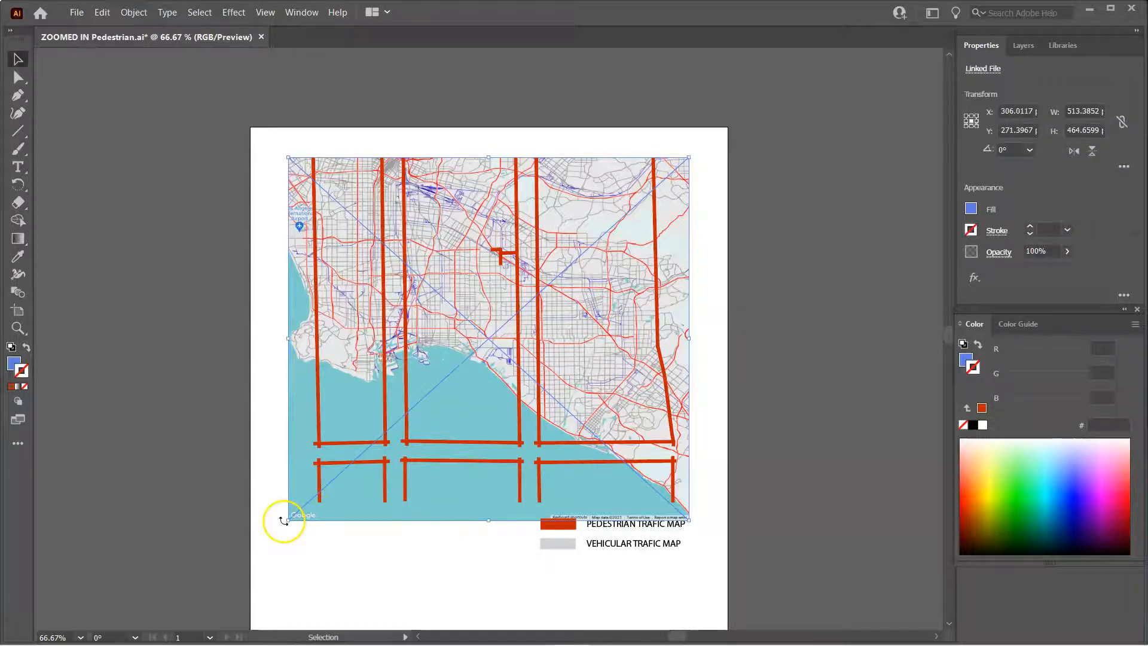
{"action": "mouse_move", "coordinate": [290, 519]}
{"action": "left_mouse_down"}
{"action": "mouse_move", "coordinate": [307, 495]}
{"action": "mouse_move", "coordinate": [277, 518]}
{"action": "mouse_move", "coordinate": [239, 518]}
{"action": "mouse_move", "coordinate": [267, 508]}
{"action": "mouse_move", "coordinate": [303, 456]}
{"action": "mouse_move", "coordinate": [251, 502]}
{"action": "mouse_move", "coordinate": [269, 479]}
{"action": "mouse_move", "coordinate": [258, 507]}
{"action": "mouse_move", "coordinate": [300, 507]}
{"action": "mouse_move", "coordinate": [271, 411]}
{"action": "mouse_move", "coordinate": [371, 456]}
{"action": "mouse_move", "coordinate": [291, 537]}
{"action": "mouse_move", "coordinate": [280, 502]}
{"action": "left_mouse_up"}
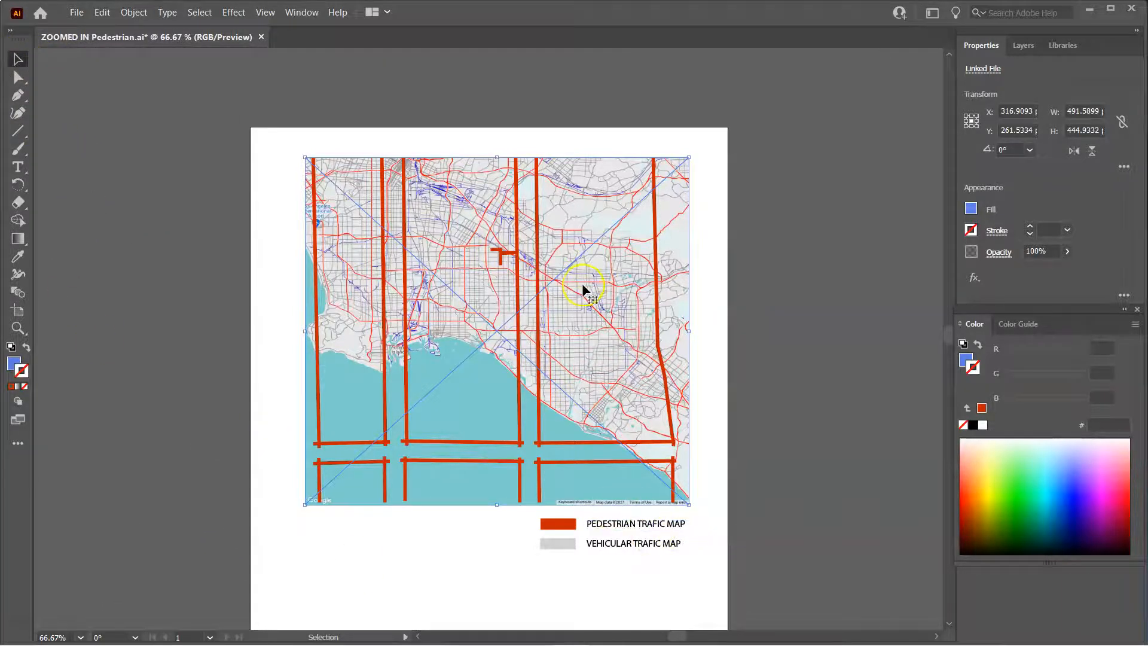
{"action": "key", "text": "ctrl+z"}
{"action": "key", "text": "ctrl+z"}
{"action": "key", "text": "ctrl+z"}
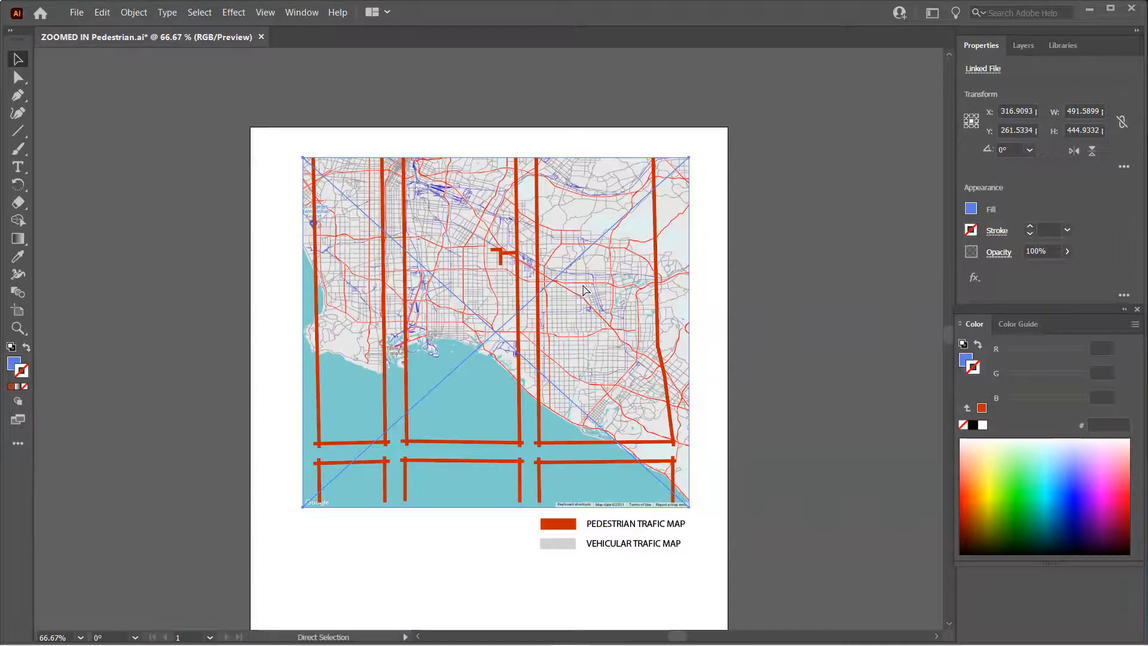
{"action": "key", "text": "ctrl+z"}
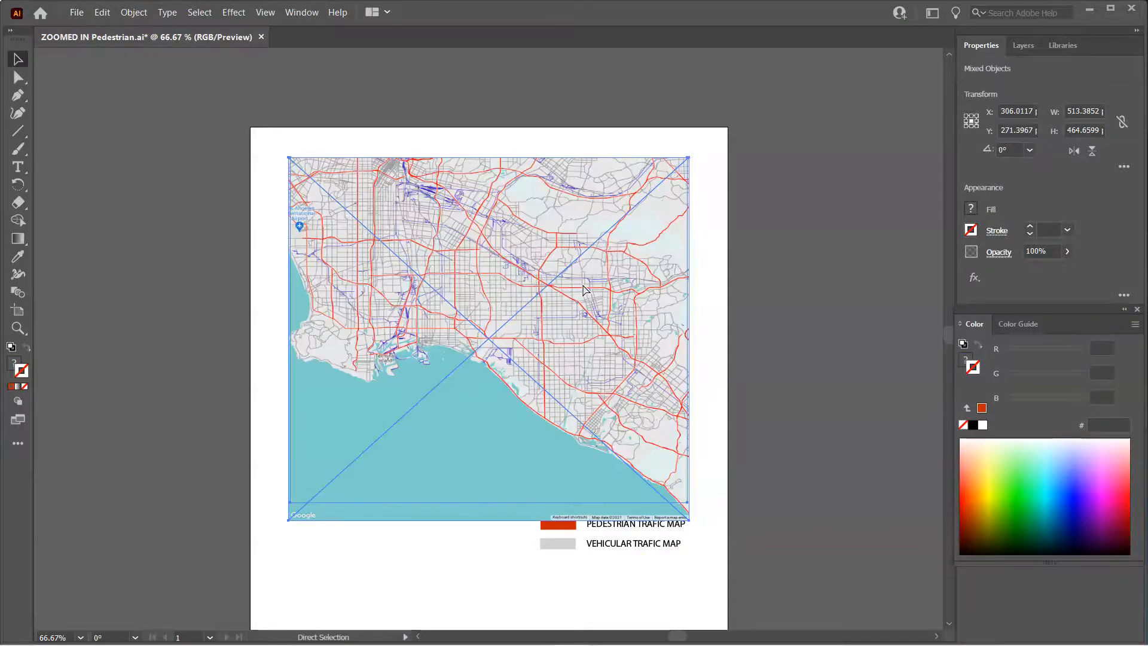
{"action": "key", "text": "ctrl+z"}
{"action": "key", "text": "ctrl+z"}
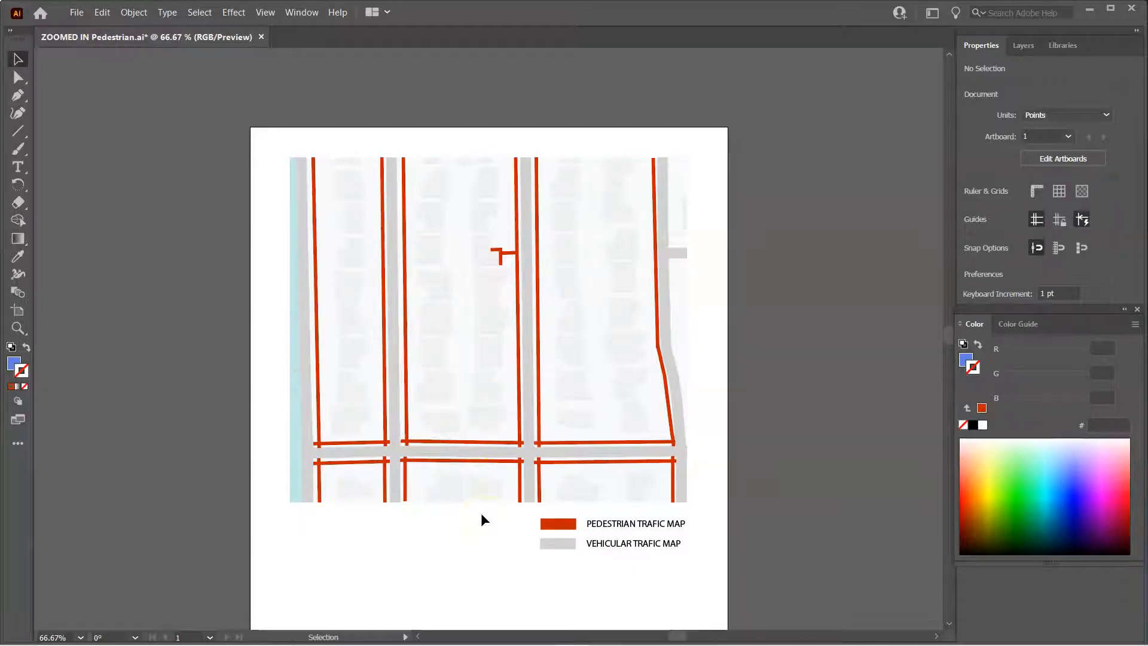
Send the zoomed-in base map image backward in the stacking order
{"action": "right_click", "coordinate": [462, 345]}
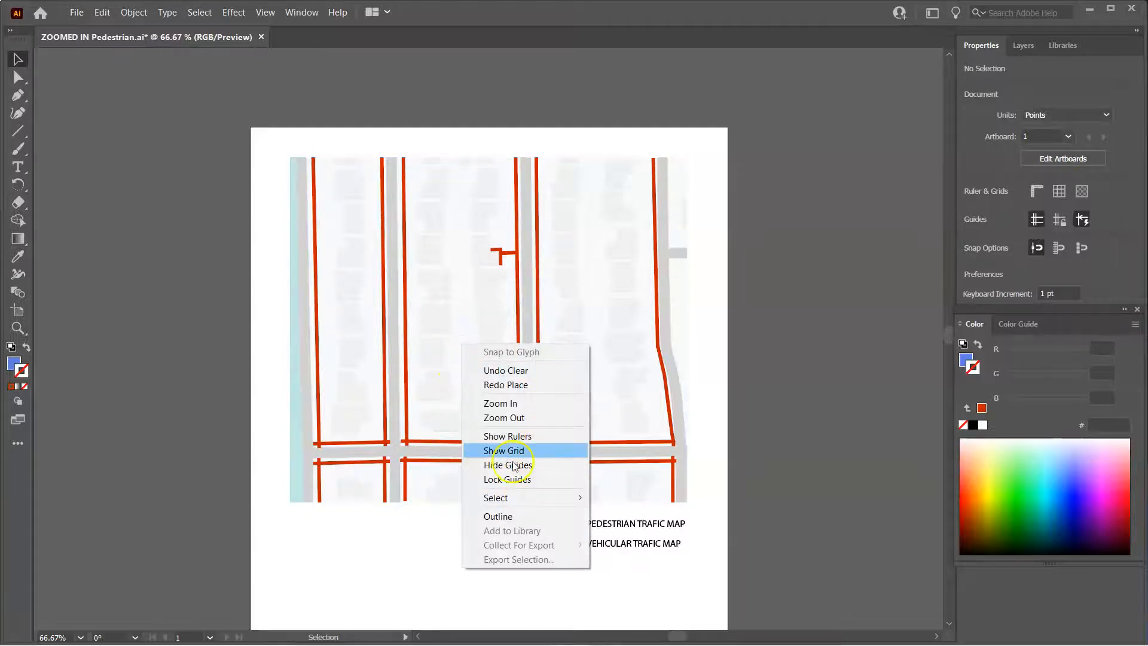
{"action": "left_click", "coordinate": [422, 497]}
{"action": "right_click", "coordinate": [436, 478]}
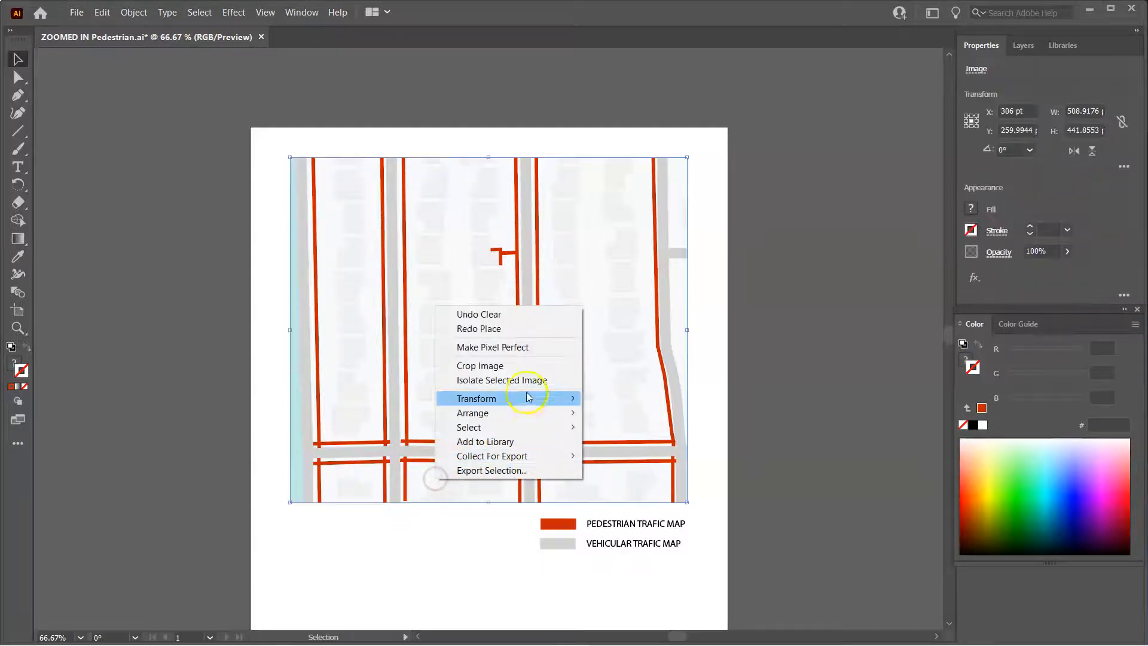
{"action": "mouse_move", "coordinate": [556, 413]}
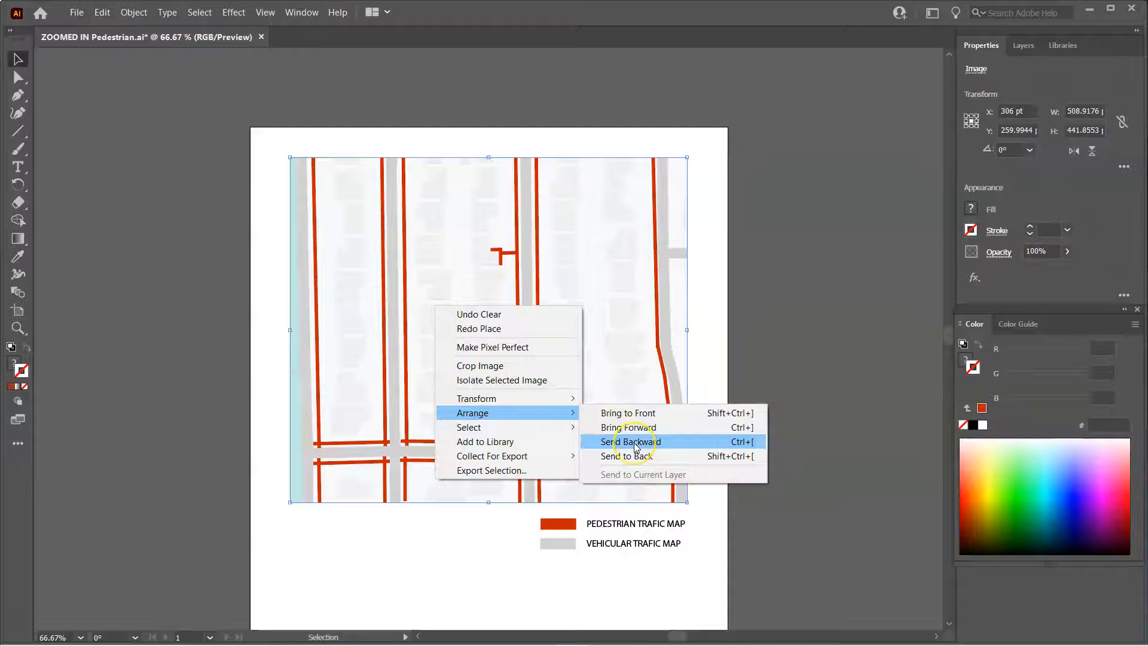
{"action": "left_click", "coordinate": [466, 251]}
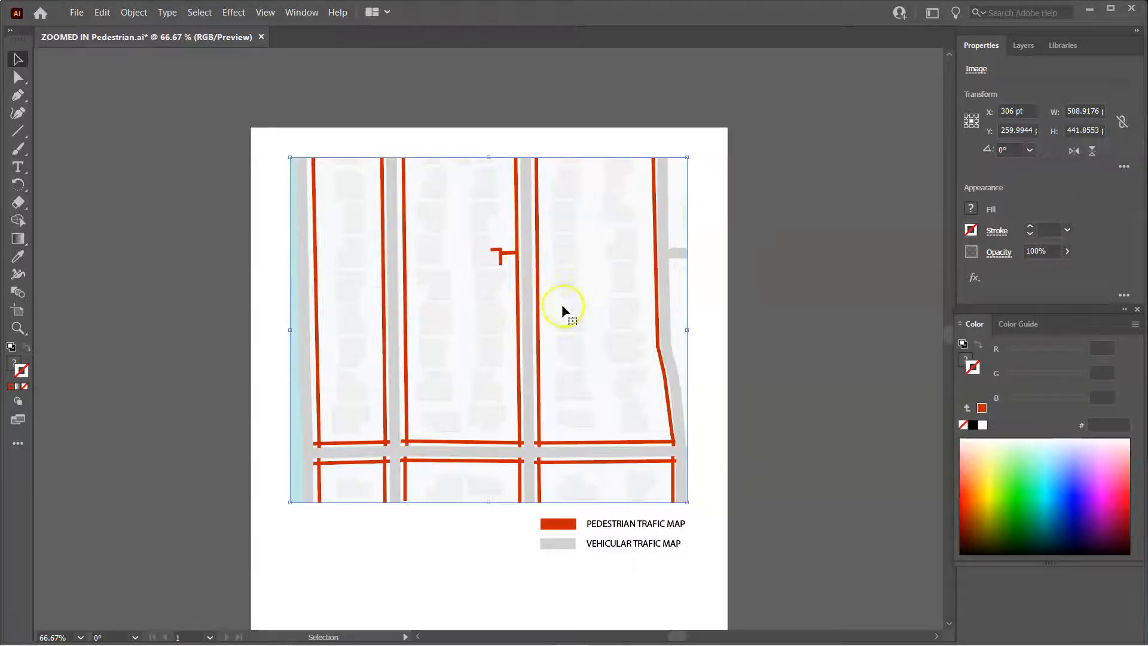
{"action": "left_click", "coordinate": [443, 567]}
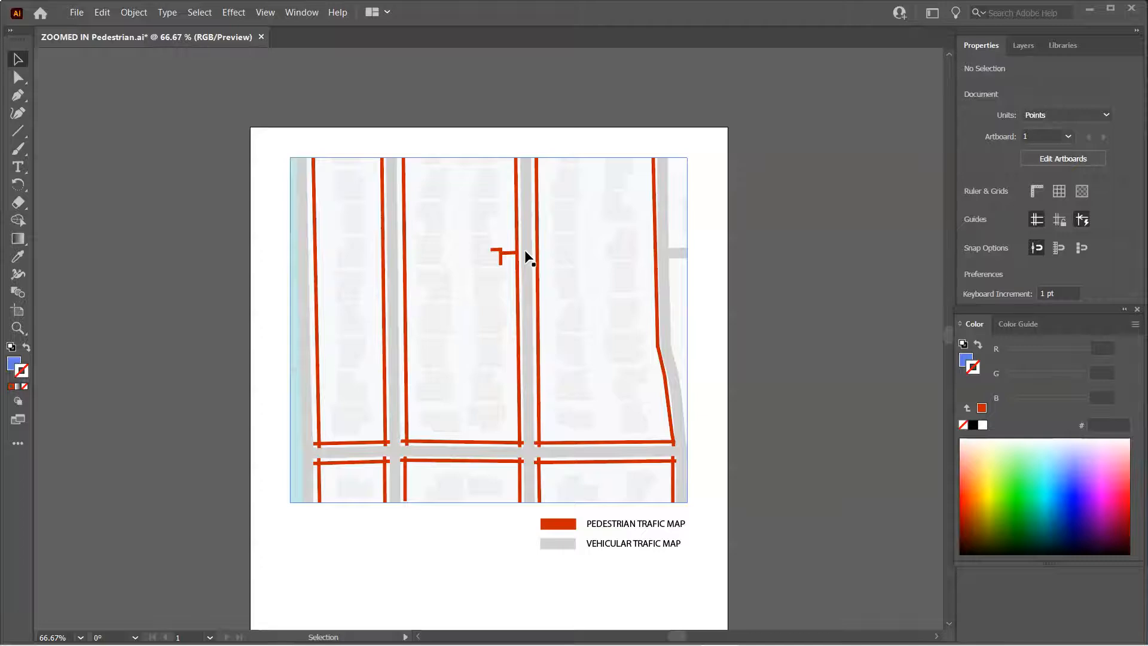
Extend the short horizontal pedestrian segment near the upper junction leftward to about 55 pt long
{"action": "key", "text": "a"}
{"action": "key", "text": "ctrl+plus"}
{"action": "key", "text": "ctrl+plus"}
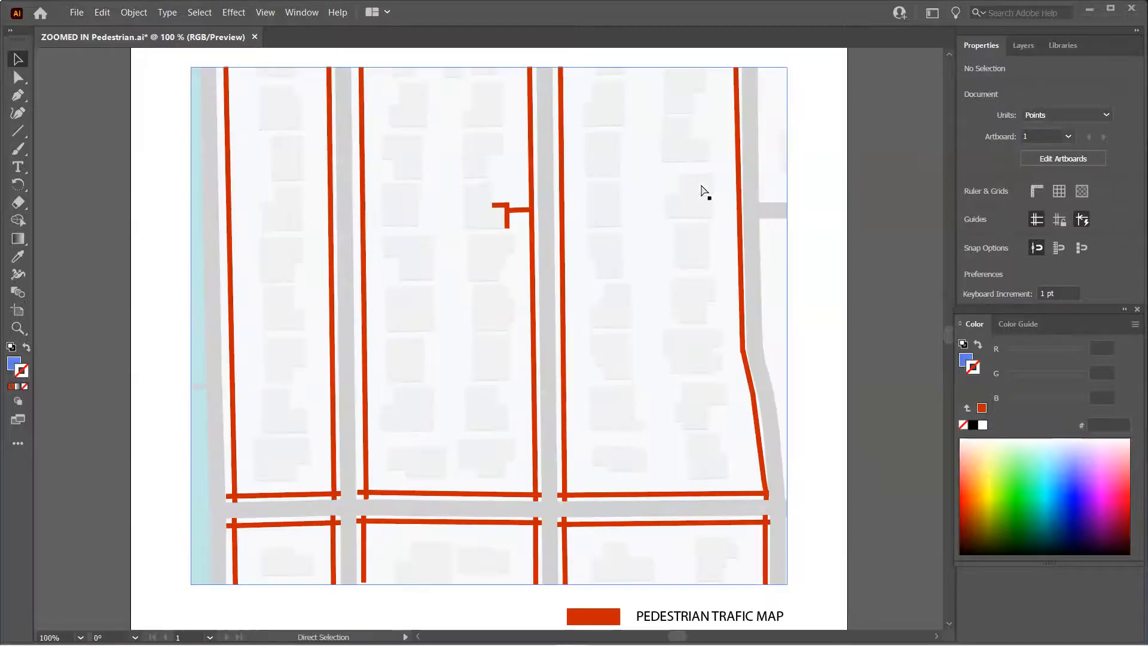
{"action": "scroll", "coordinate": [646, 210], "scroll_direction": "up", "scroll_amount": 2}
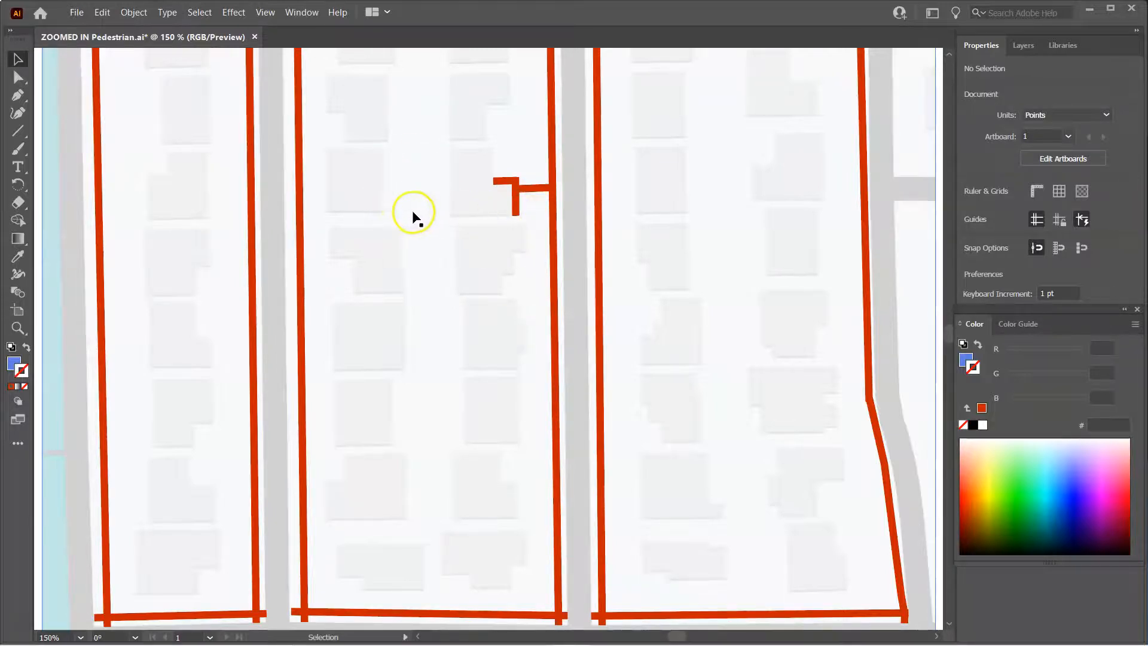
{"action": "left_click", "coordinate": [501, 183]}
{"action": "left_click", "coordinate": [501, 182]}
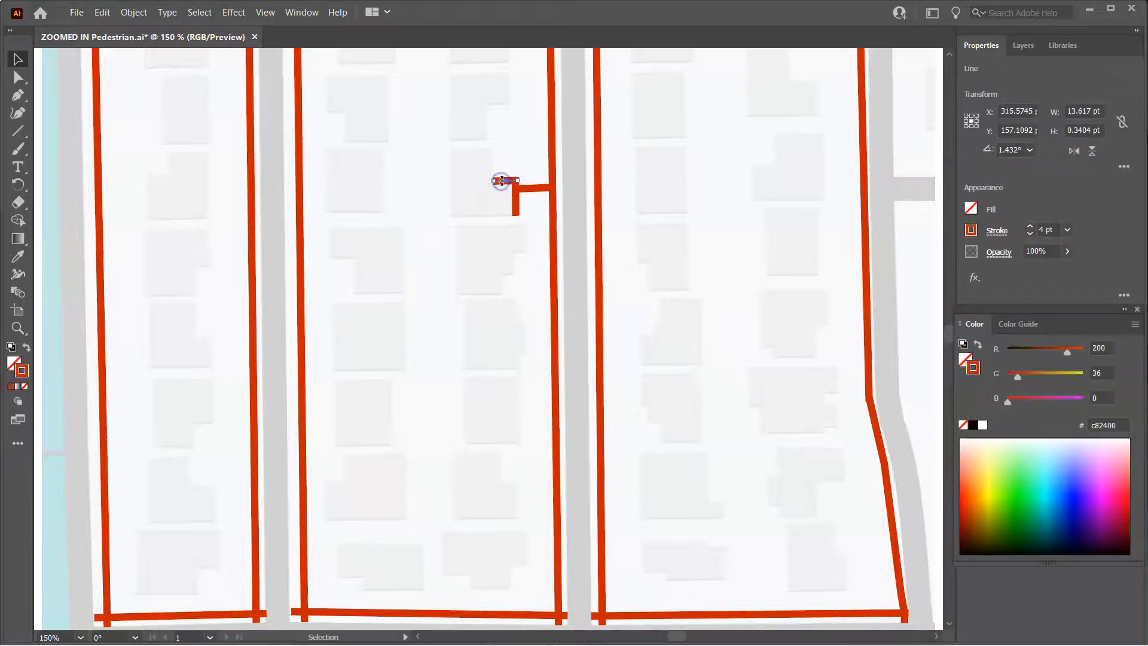
{"action": "left_click_drag", "start_coordinate": [506, 186], "coordinate": [423, 216]}
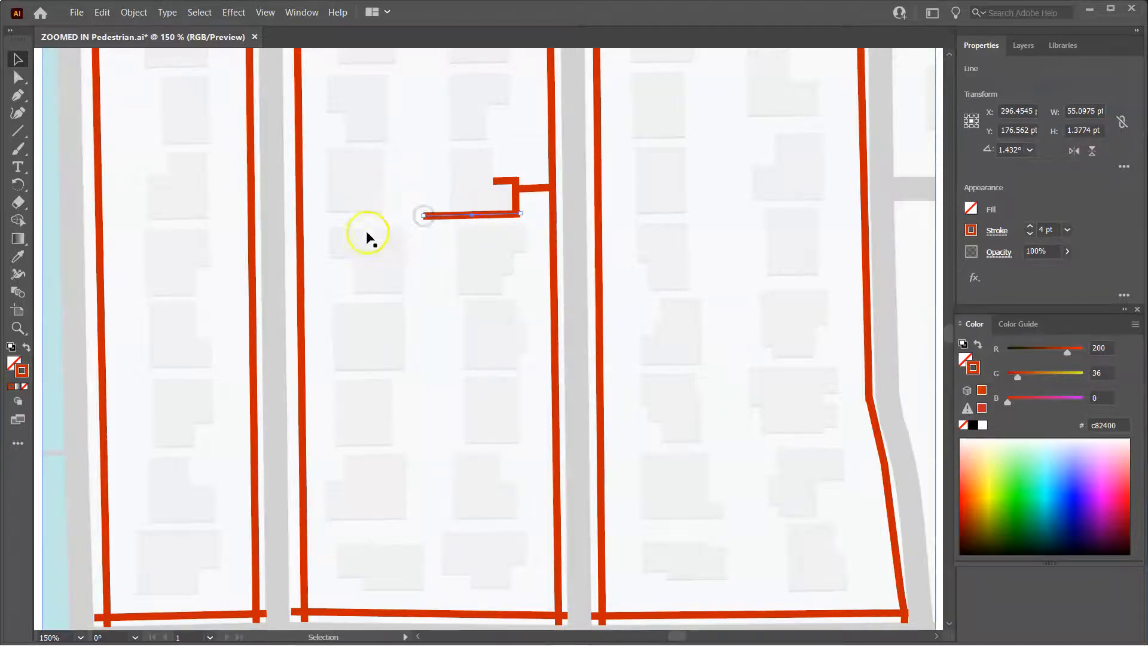
Duplicate the extended segment and the short vertical segment to close a rectangular loop west of the middle street
{"action": "left_click", "coordinate": [580, 290]}
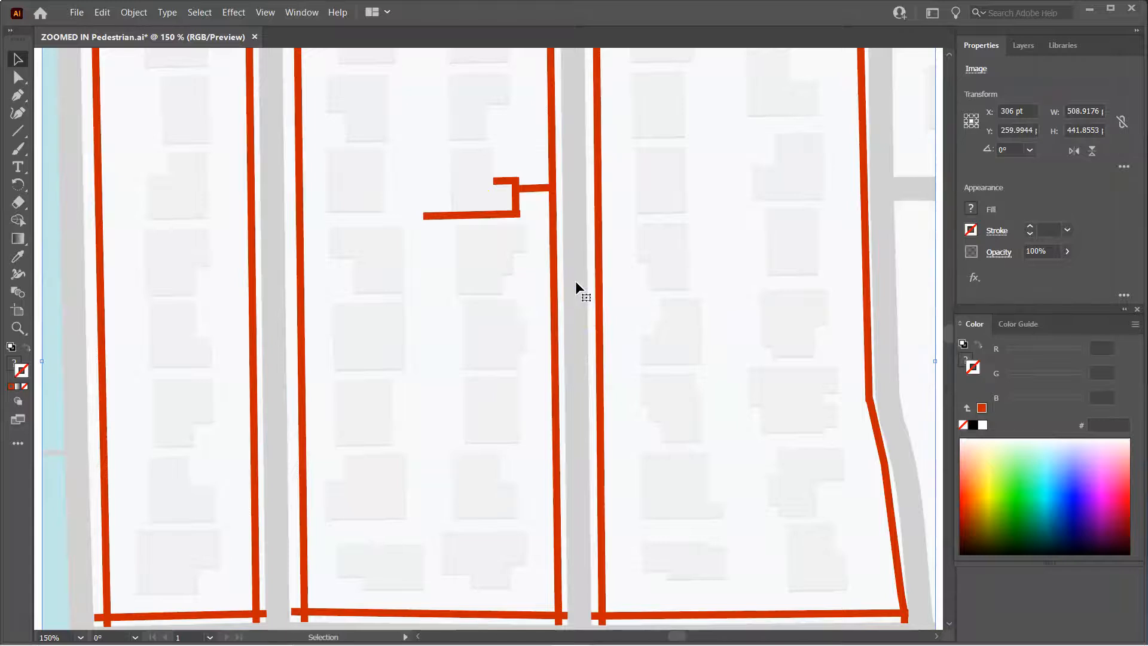
{"action": "left_click_drag", "start_coordinate": [482, 216], "coordinate": [478, 216]}
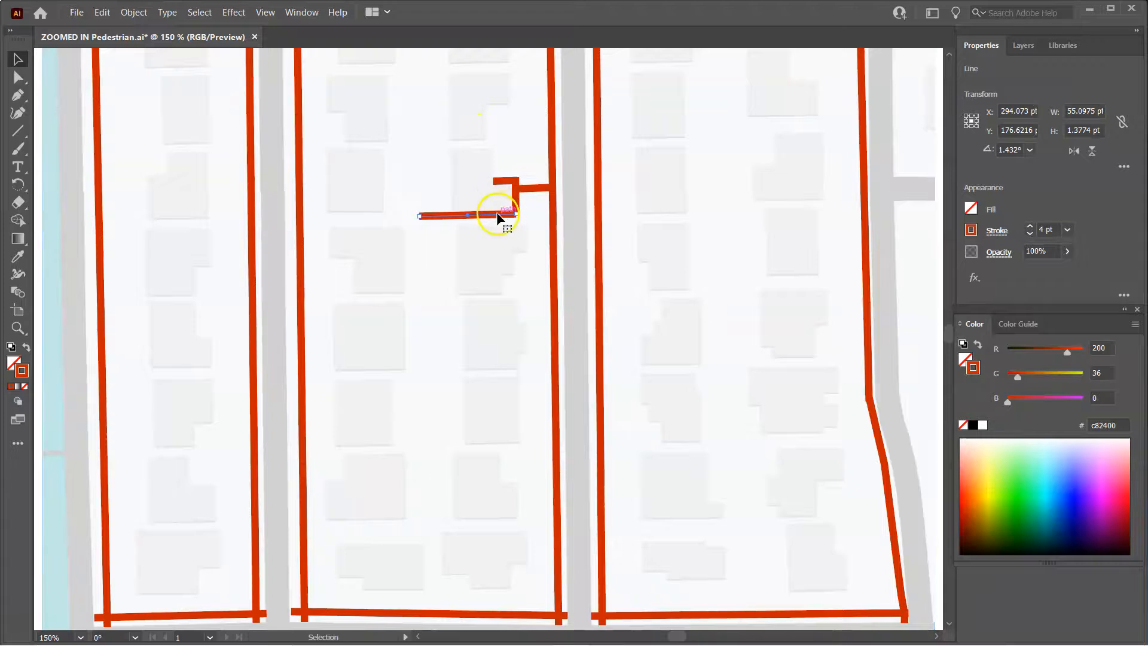
{"action": "left_click_drag", "start_coordinate": [499, 217], "coordinate": [527, 146]}
{"action": "left_click", "coordinate": [458, 144]}
{"action": "left_click_drag", "start_coordinate": [455, 145], "coordinate": [418, 141]}
{"action": "left_click", "coordinate": [515, 198]}
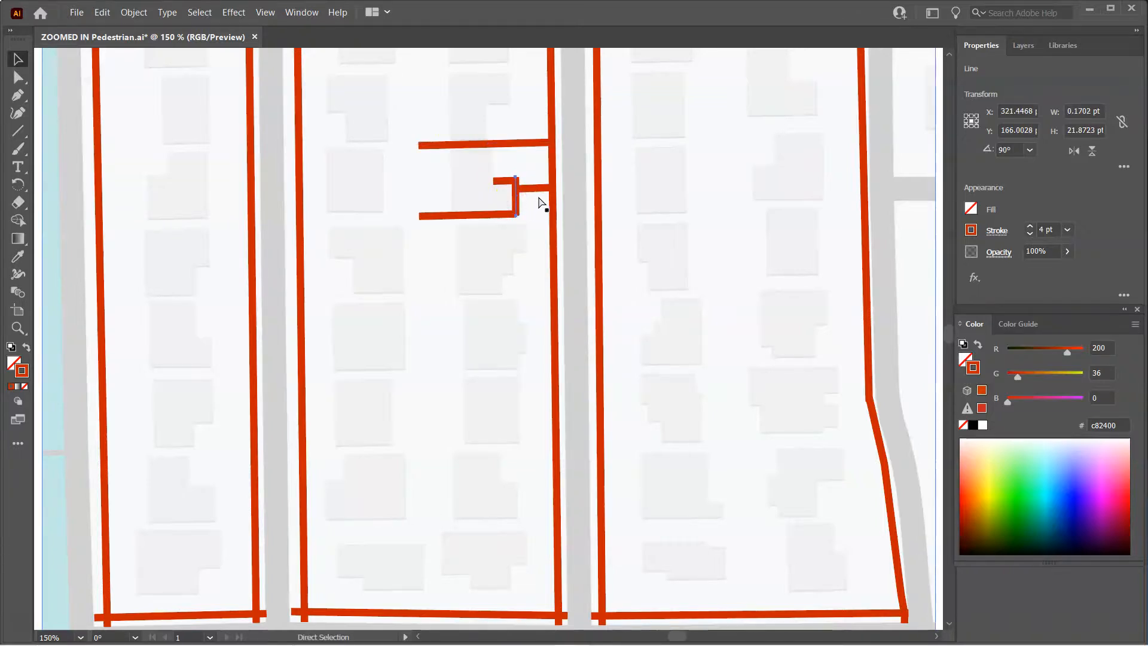
{"action": "key", "text": "ctrl+c"}
{"action": "key", "text": "ctrl+v"}
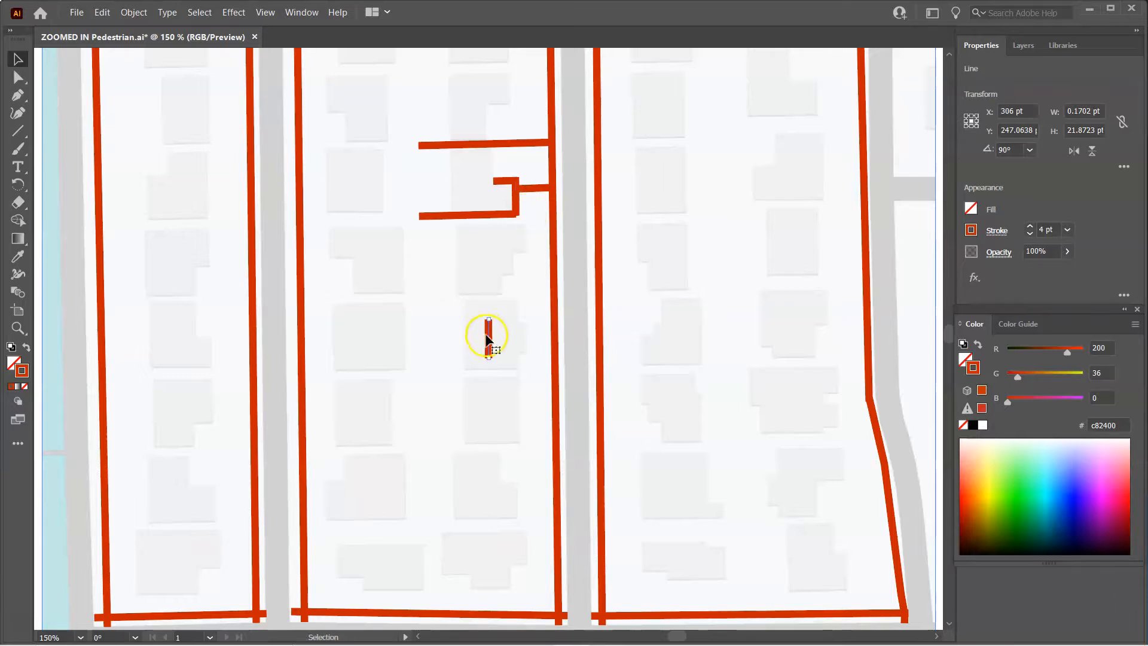
{"action": "left_click_drag", "start_coordinate": [488, 335], "coordinate": [425, 220]}
{"action": "left_click", "coordinate": [432, 243]}
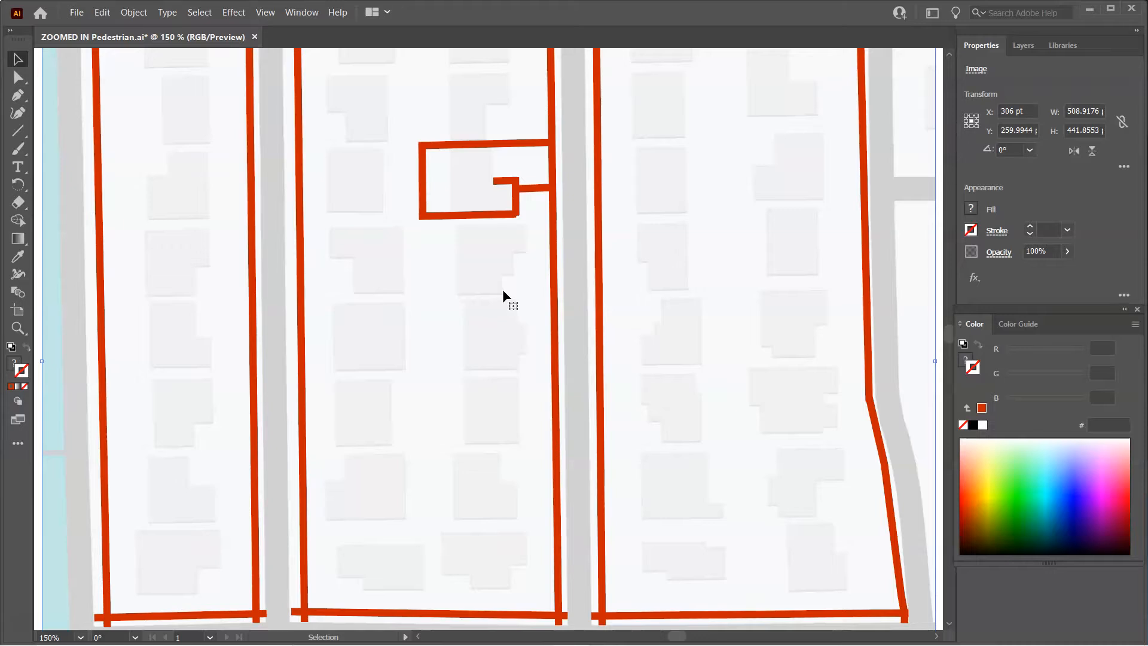
{"action": "left_click_drag", "start_coordinate": [424, 128], "coordinate": [410, 223]}
{"action": "key", "text": "a"}
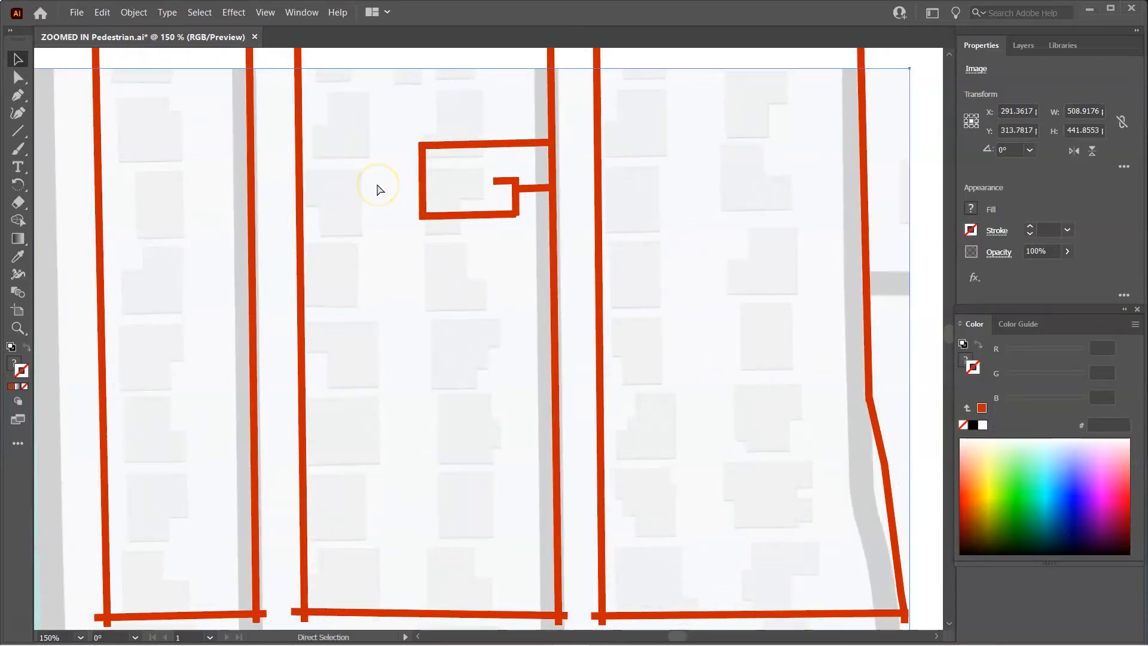
{"action": "key", "text": "ctrl+z"}
{"action": "key", "text": "v"}
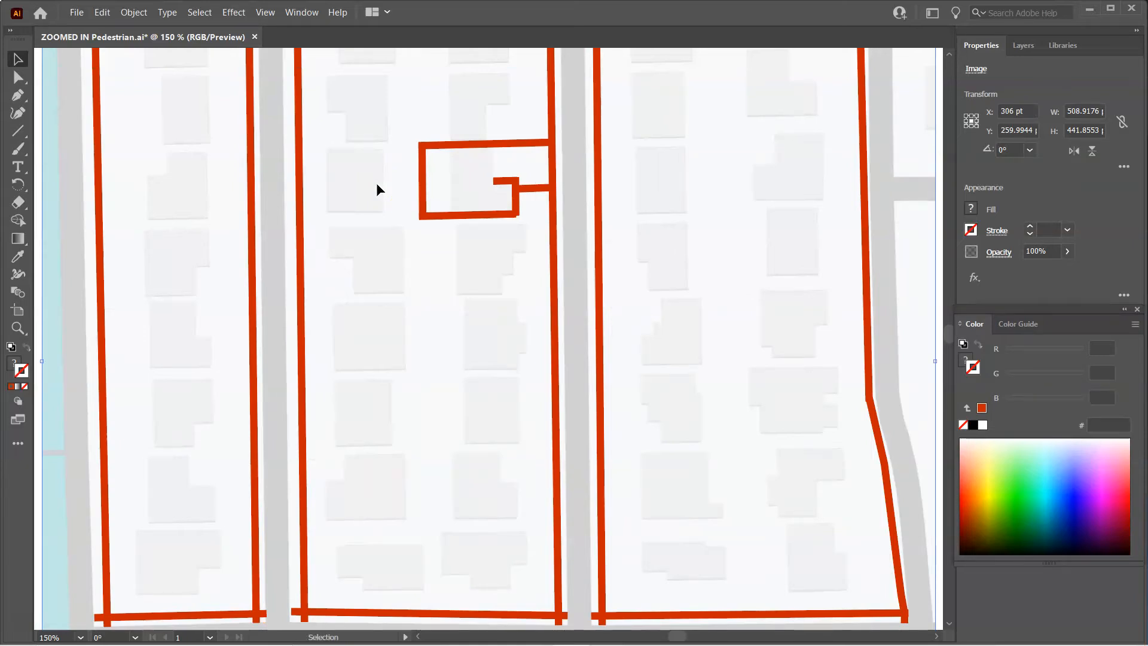
Delete the added loop segments, restoring the original junction, and save the document
{"action": "left_click", "coordinate": [423, 166]}
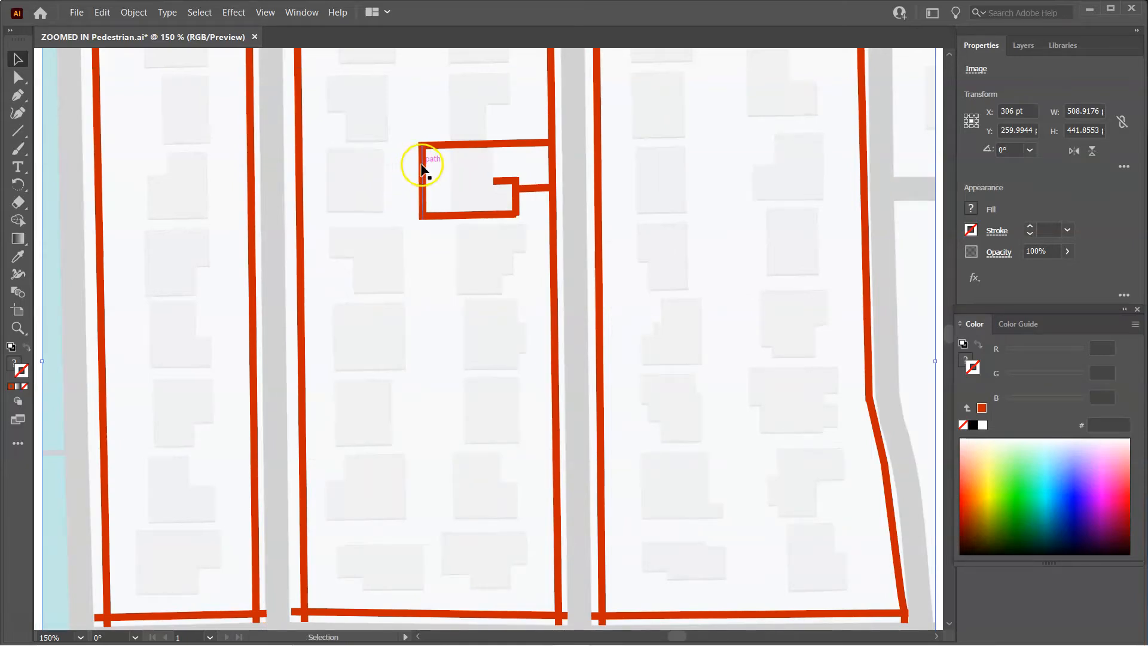
{"action": "key", "text": "Delete"}
{"action": "left_click", "coordinate": [447, 160]}
{"action": "left_click", "coordinate": [443, 145]}
{"action": "key", "text": "Delete"}
{"action": "left_click", "coordinate": [461, 216]}
{"action": "key", "text": "Delete"}
{"action": "key", "text": "a"}
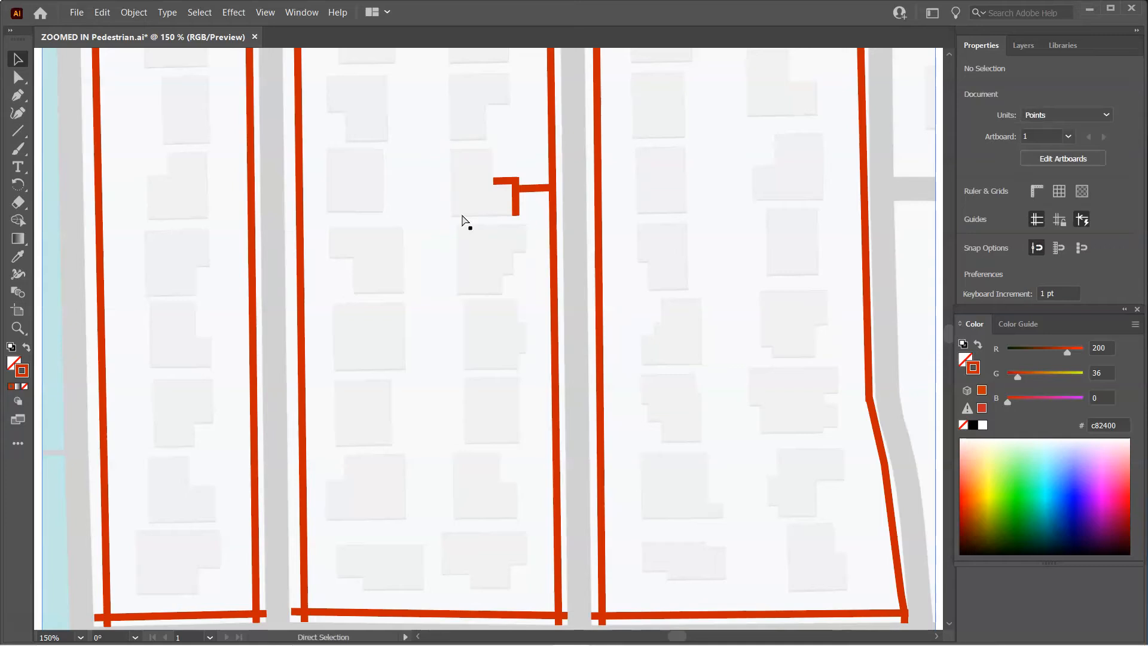
{"action": "key", "text": "ctrl+s"}
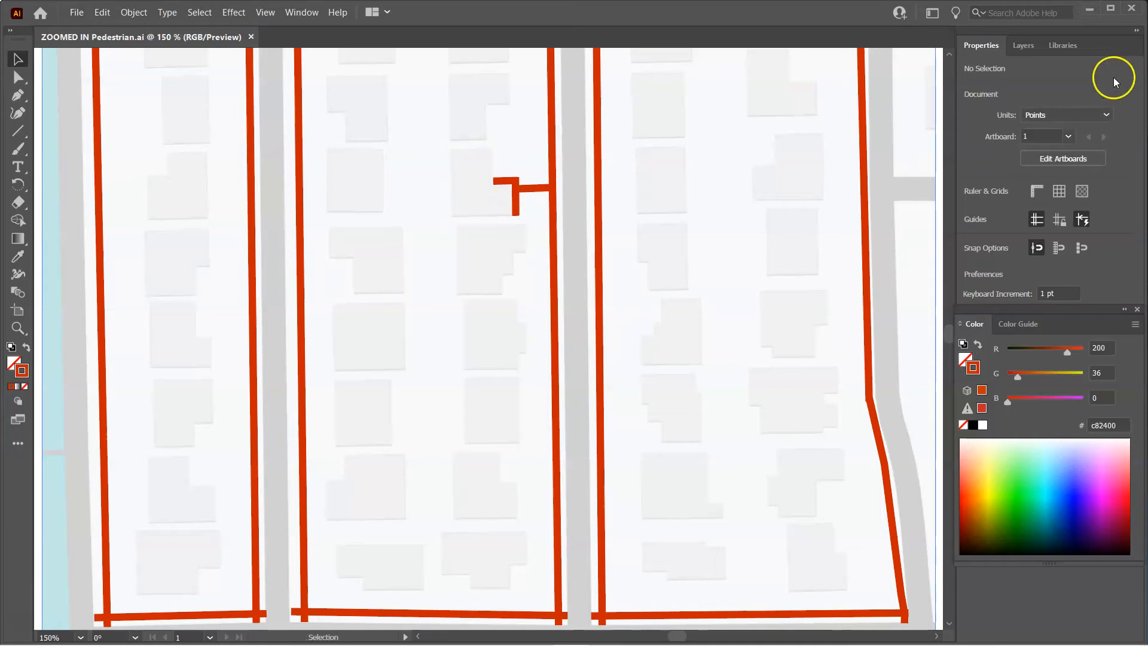